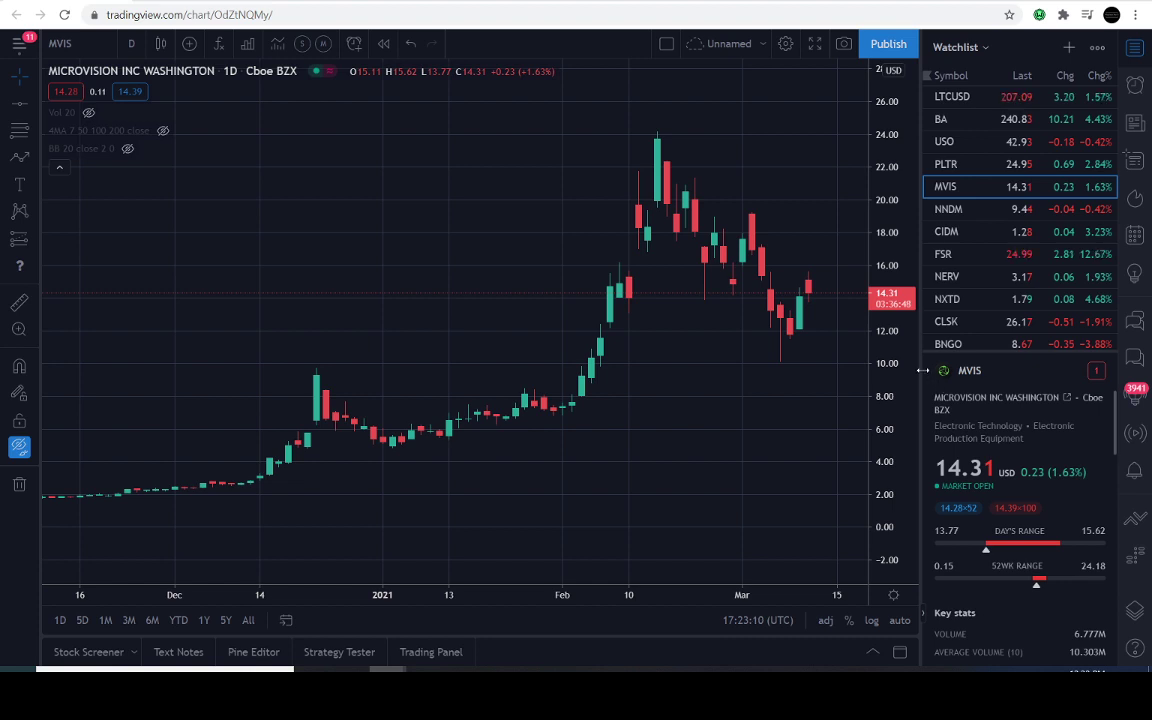
# Step: Hide the watchlist and show a longer stretch of the MVIS daily chart
pyautogui.click(1134, 47)
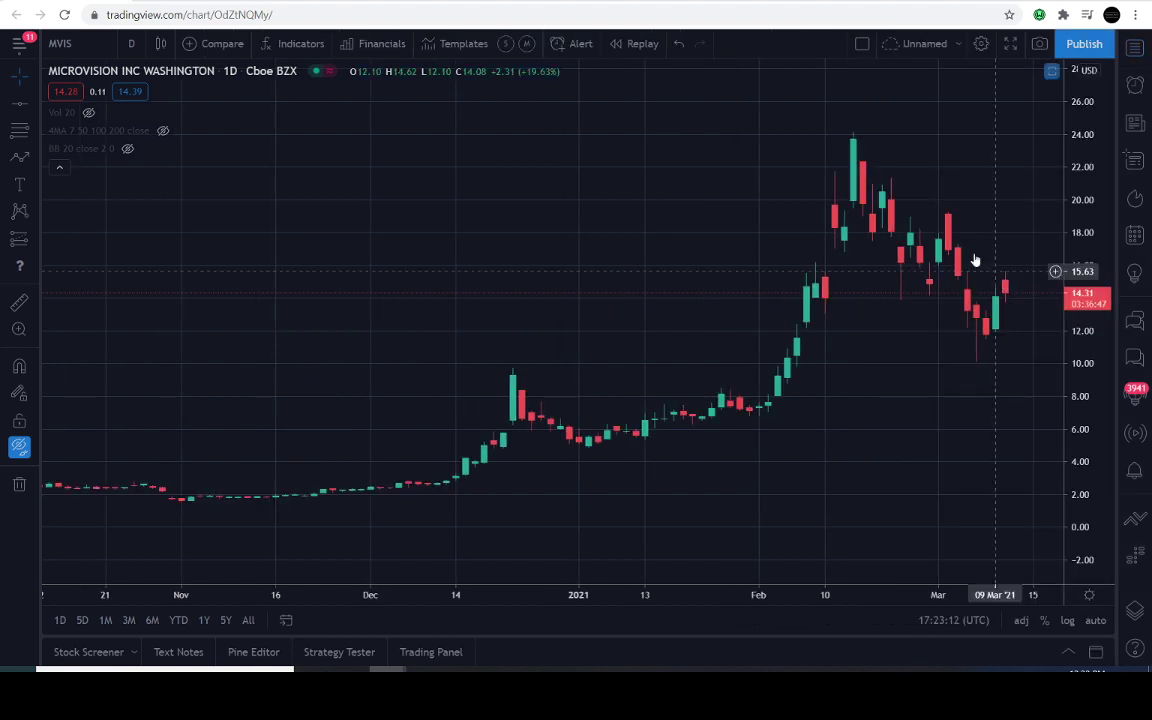
pyautogui.scroll(-3, 943, 181)
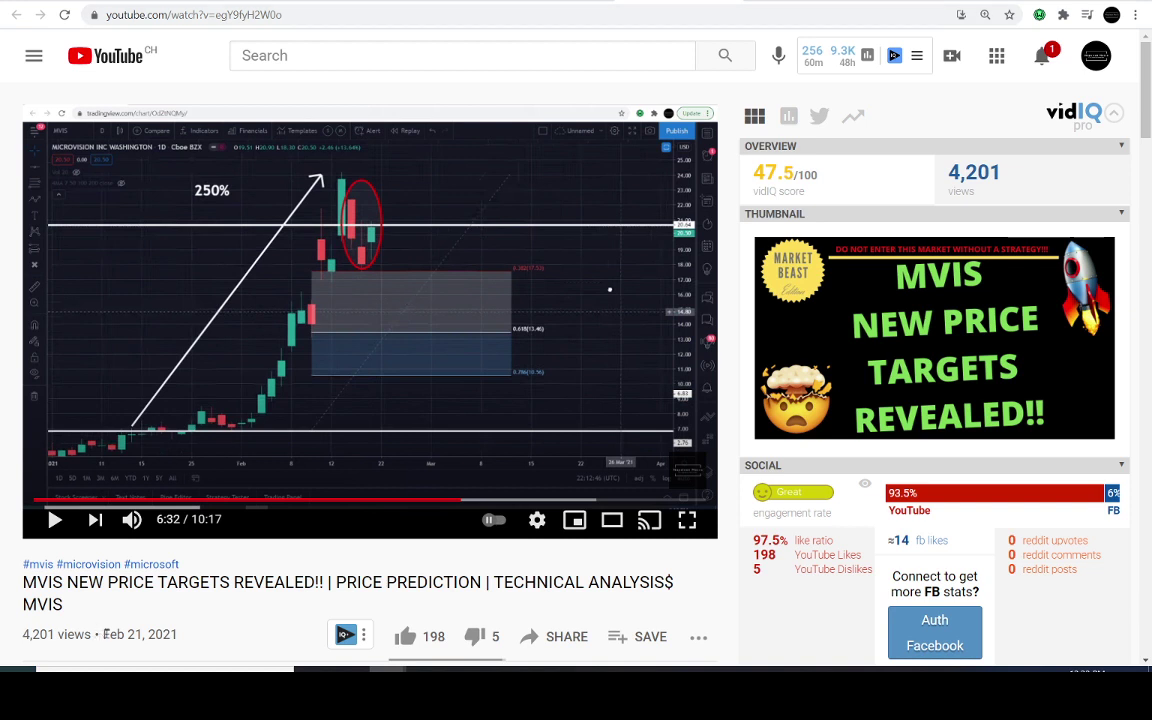
# Step: Point out the publish date of the earlier MVIS price-target video on YouTube and seek its playback to 0:51
pyautogui.moveTo(104, 634); pyautogui.dragTo(181, 638)
pyautogui.click(172, 620)
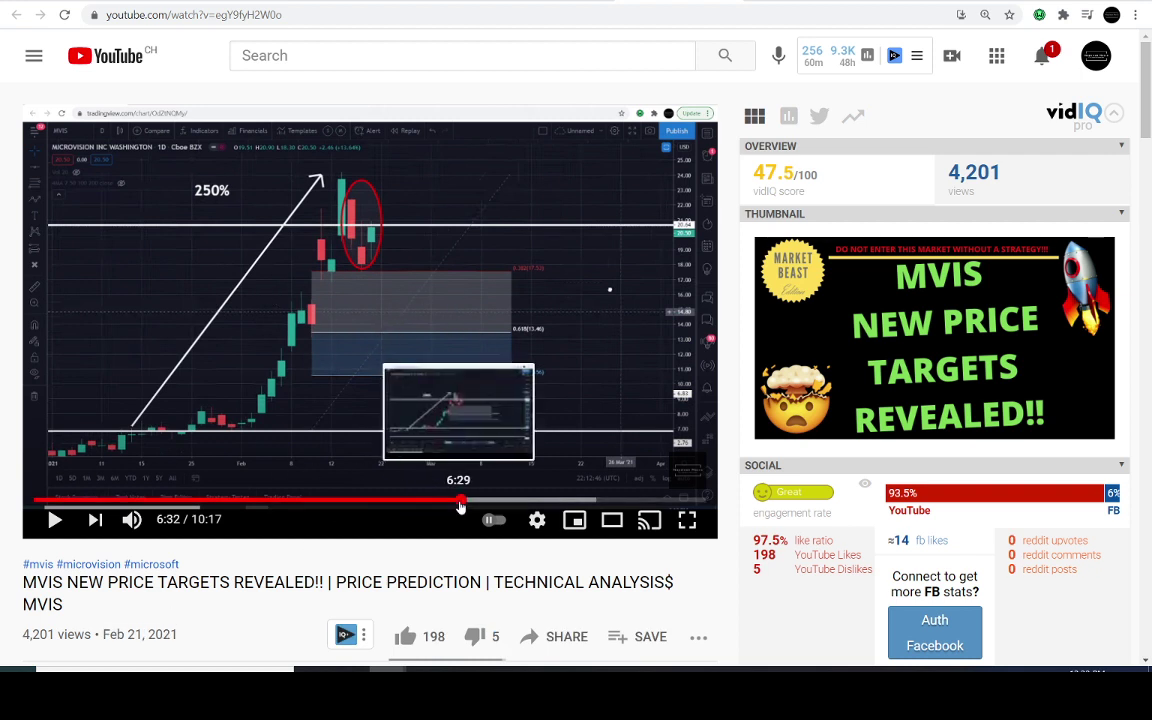
pyautogui.moveTo(460, 507); pyautogui.dragTo(93, 519)
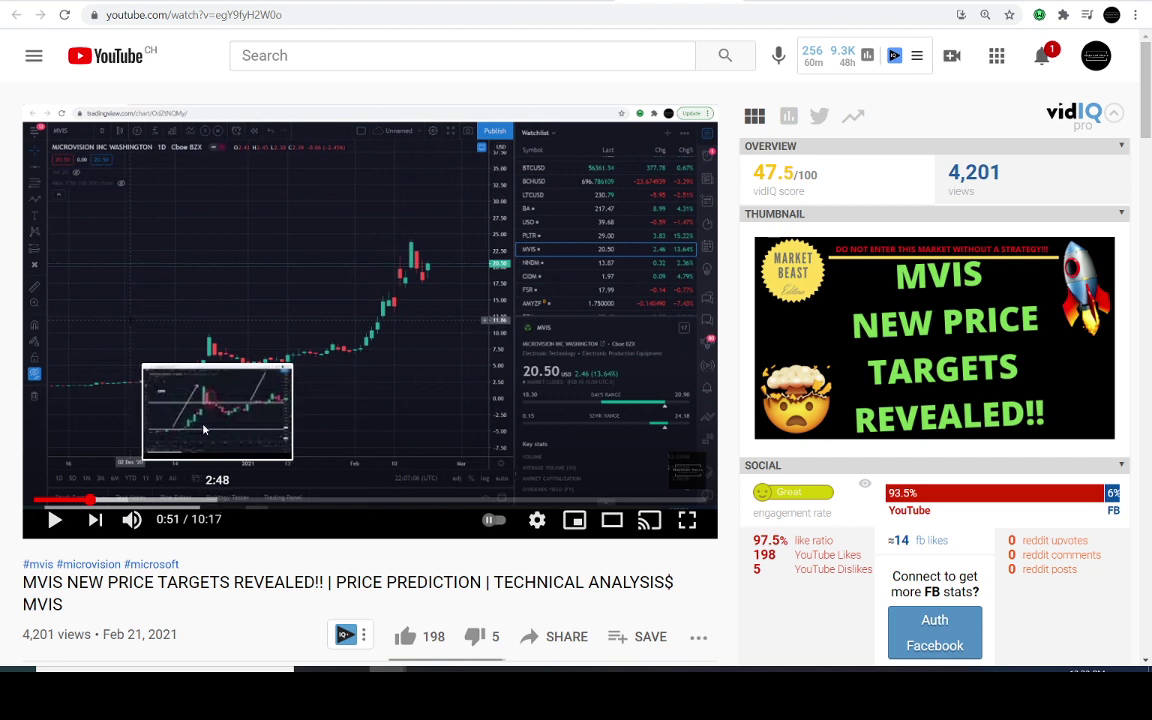
# Step: Switch back to the TradingView chart and show all hidden drawings
pyautogui.click(40, 2)
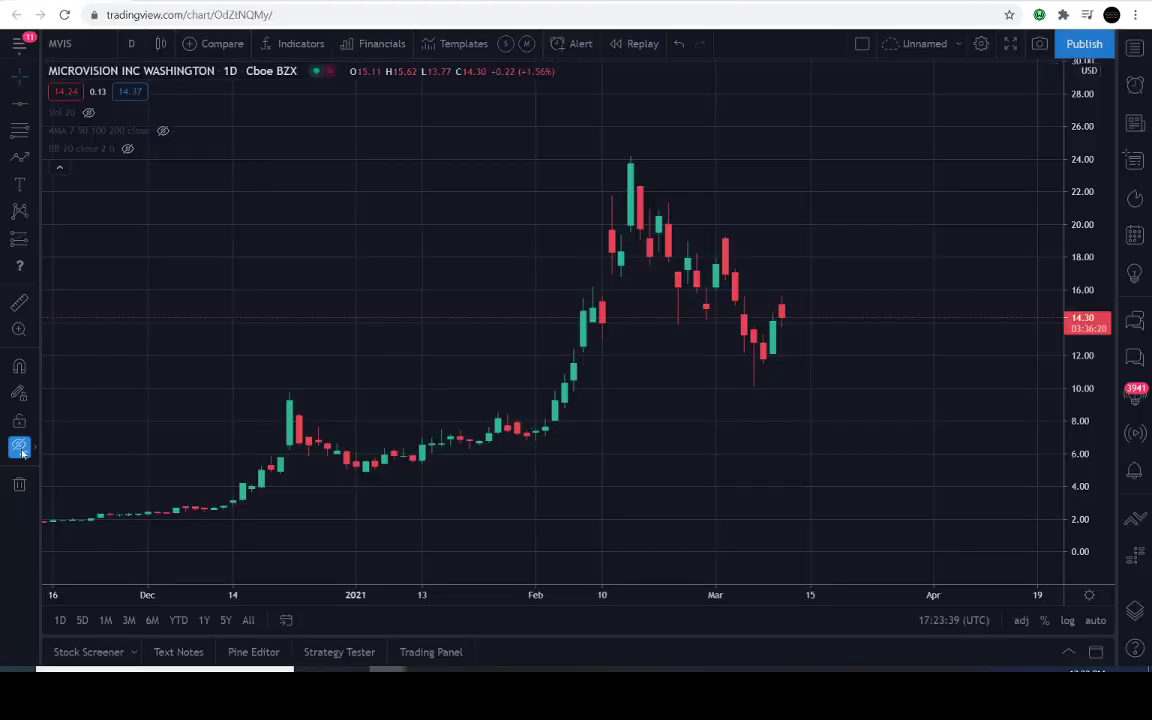
pyautogui.click(20, 449)
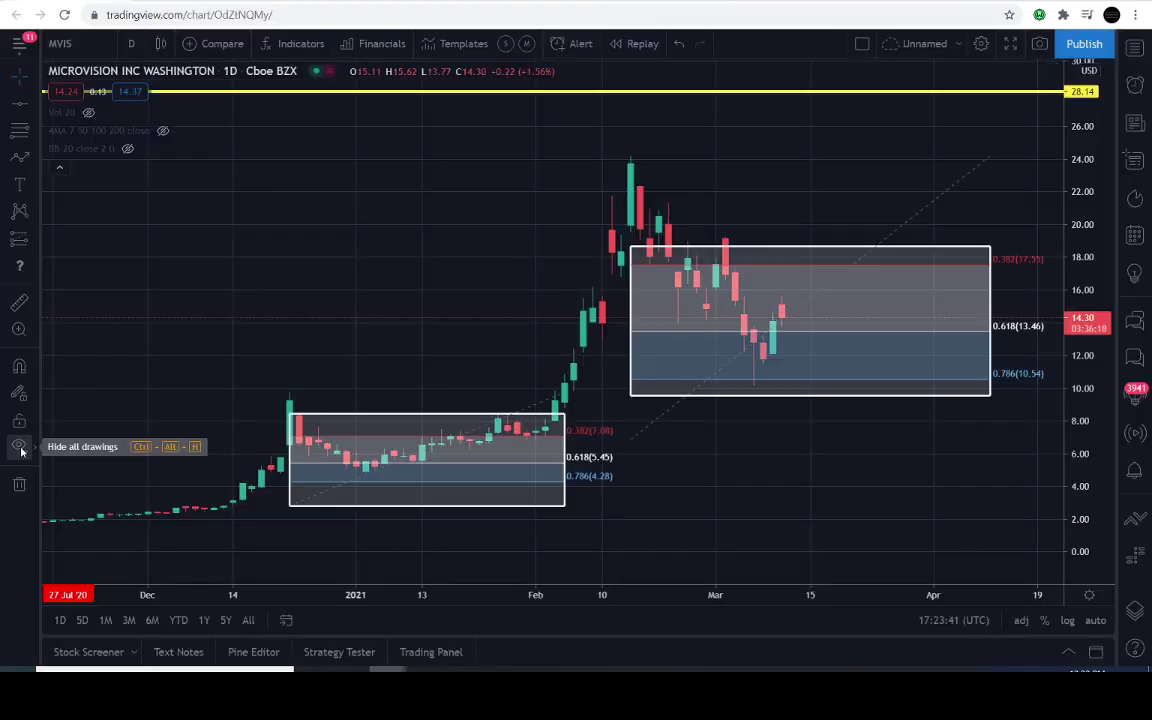
# Step: Trace a temporary arrow path zigzagging between the upper and lower edges of the December–February Fibonacci box, then discard it
pyautogui.moveTo(712, 478); pyautogui.dragTo(590, 452)
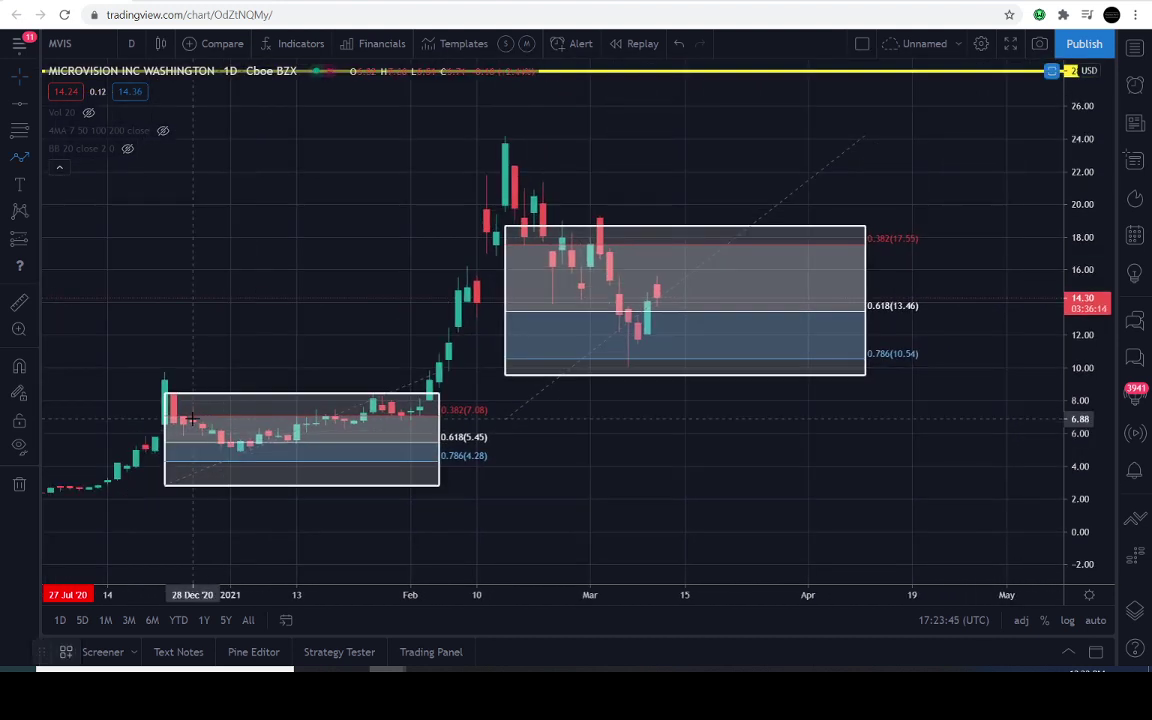
pyautogui.click(172, 398)
pyautogui.click(212, 487)
pyautogui.click(250, 398)
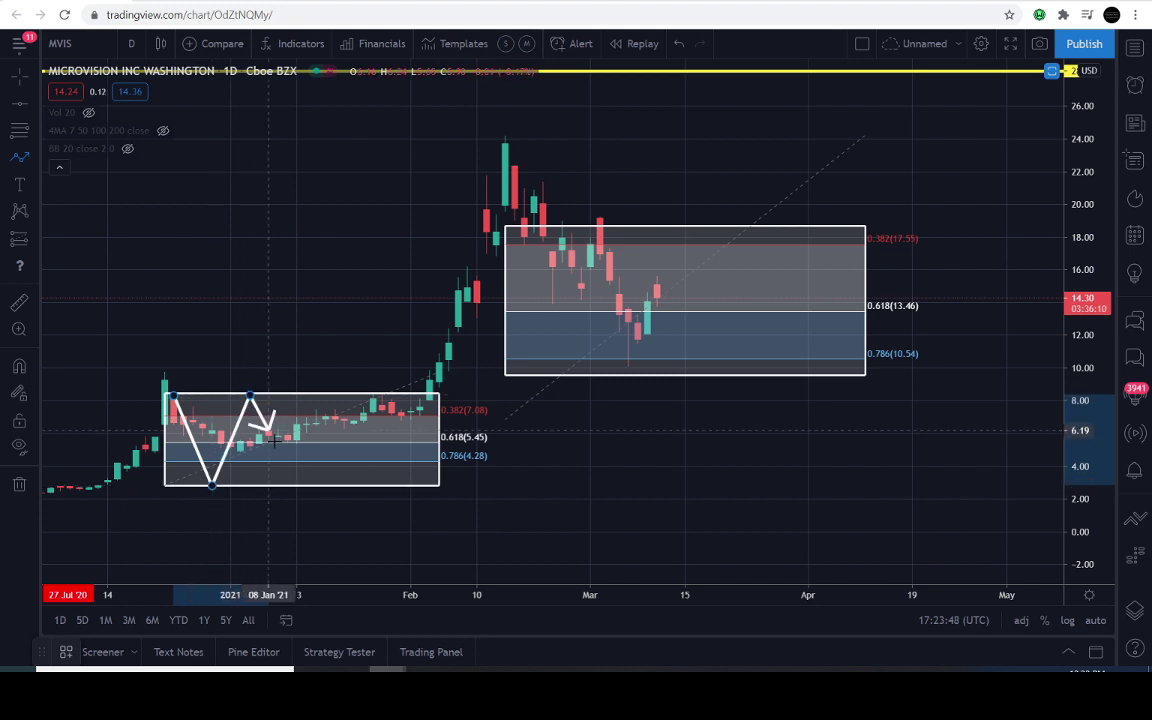
pyautogui.click(288, 489)
pyautogui.click(335, 398)
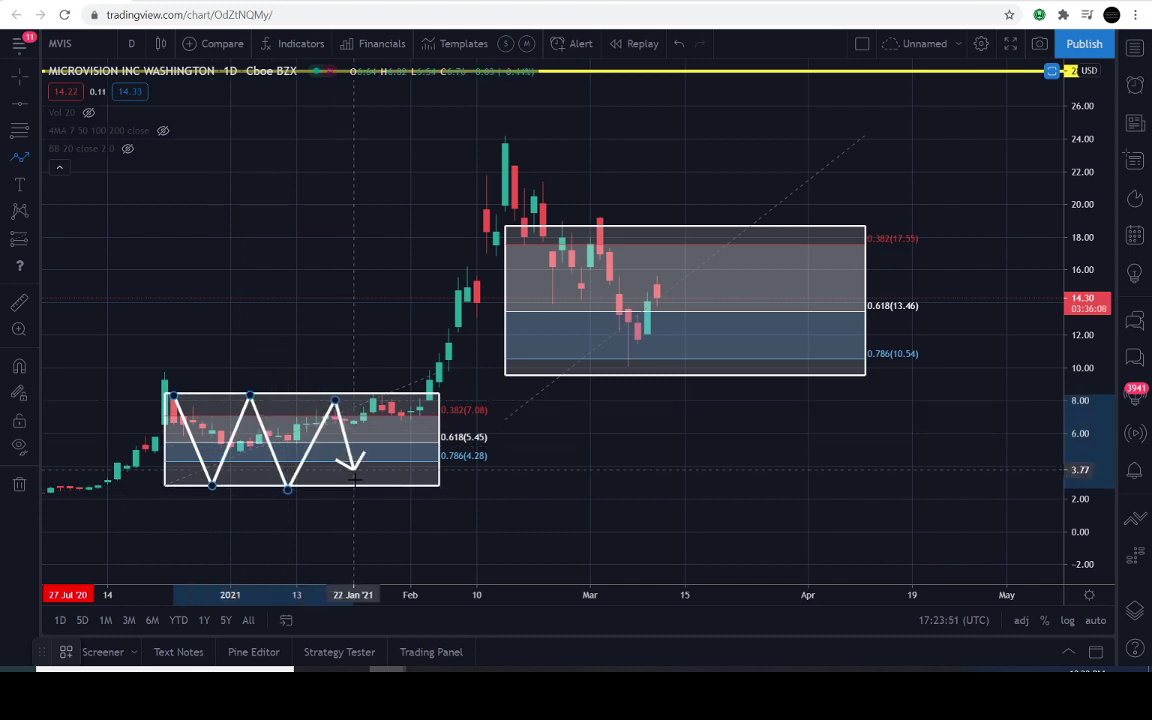
pyautogui.click(363, 497)
pyautogui.click(382, 411)
pyautogui.click(420, 485)
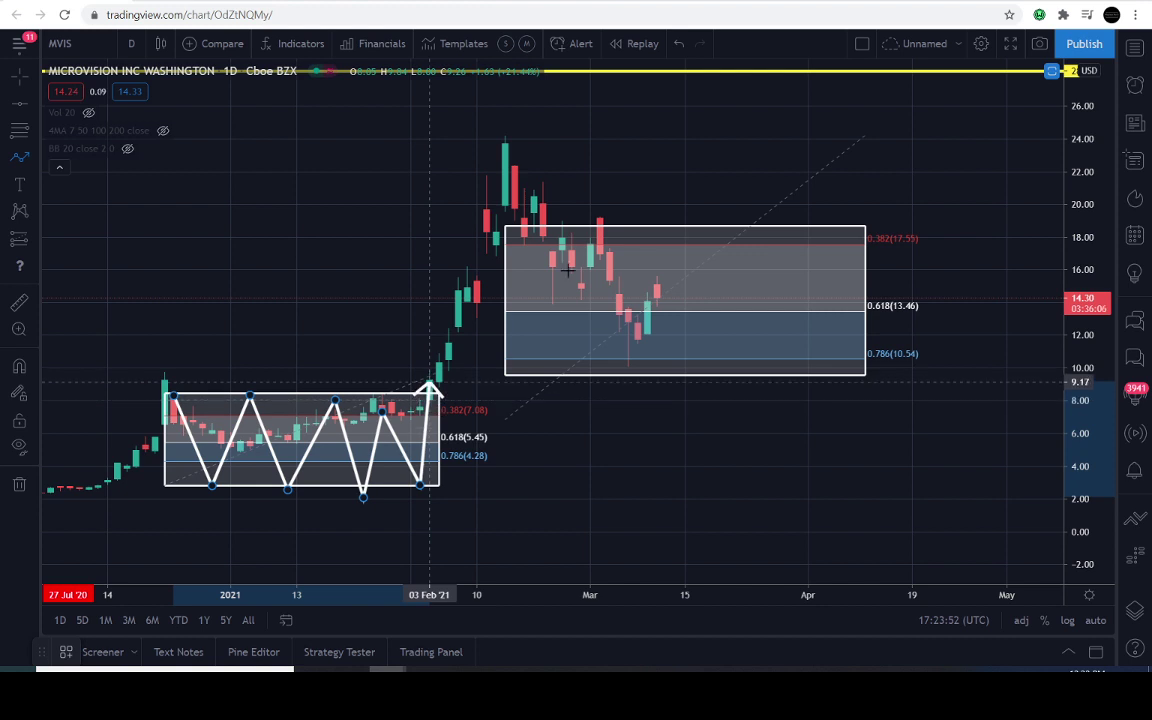
pyautogui.press('Escape')
# Step: Trace a temporary arrow path up to the yellow 28.14 line and back down, then discard it
pyautogui.moveTo(676, 190); pyautogui.dragTo(666, 219)
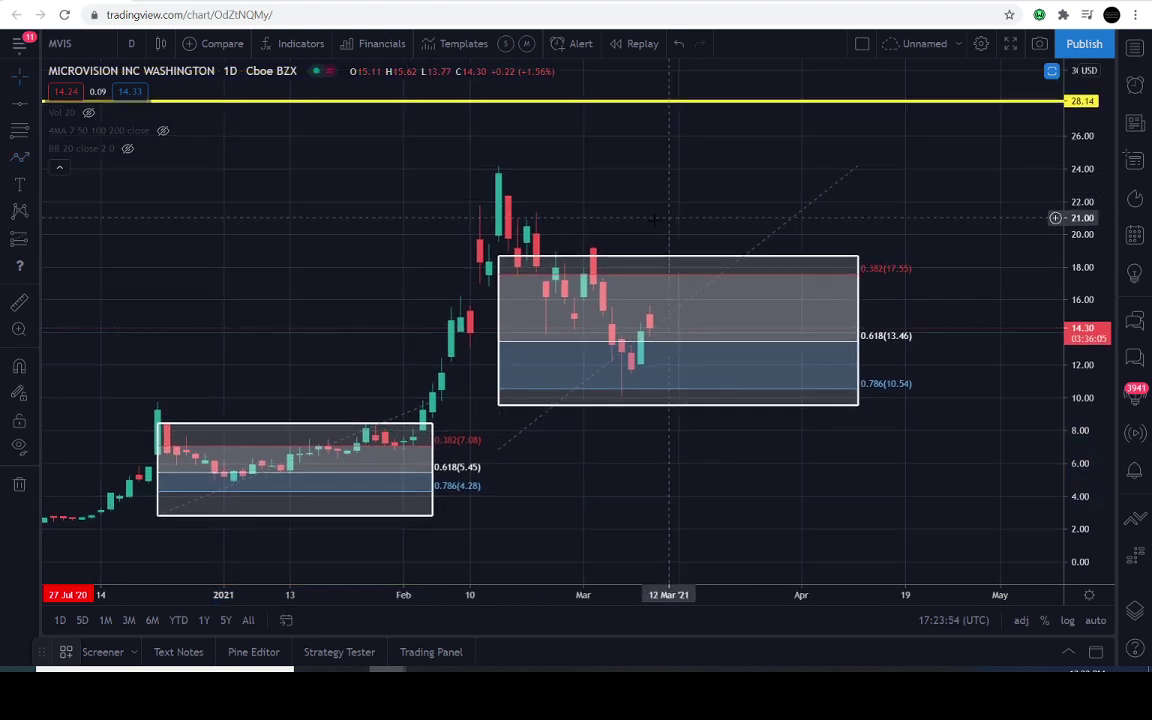
pyautogui.click(19, 157)
pyautogui.click(432, 220)
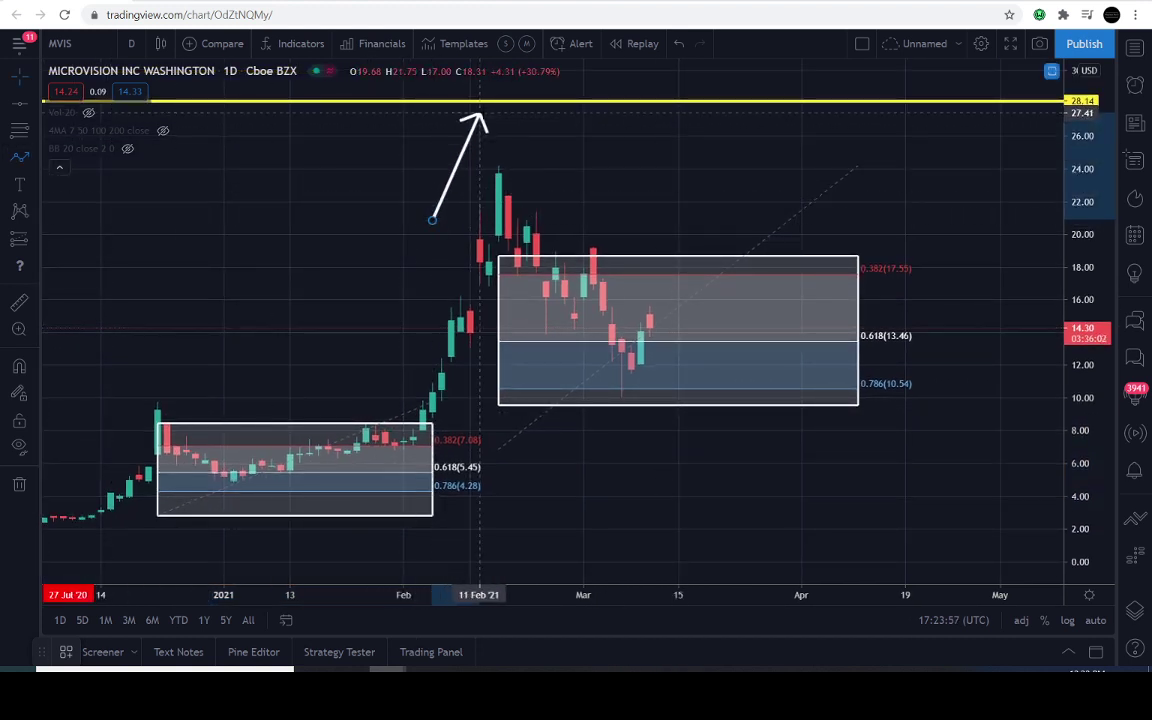
pyautogui.click(487, 108)
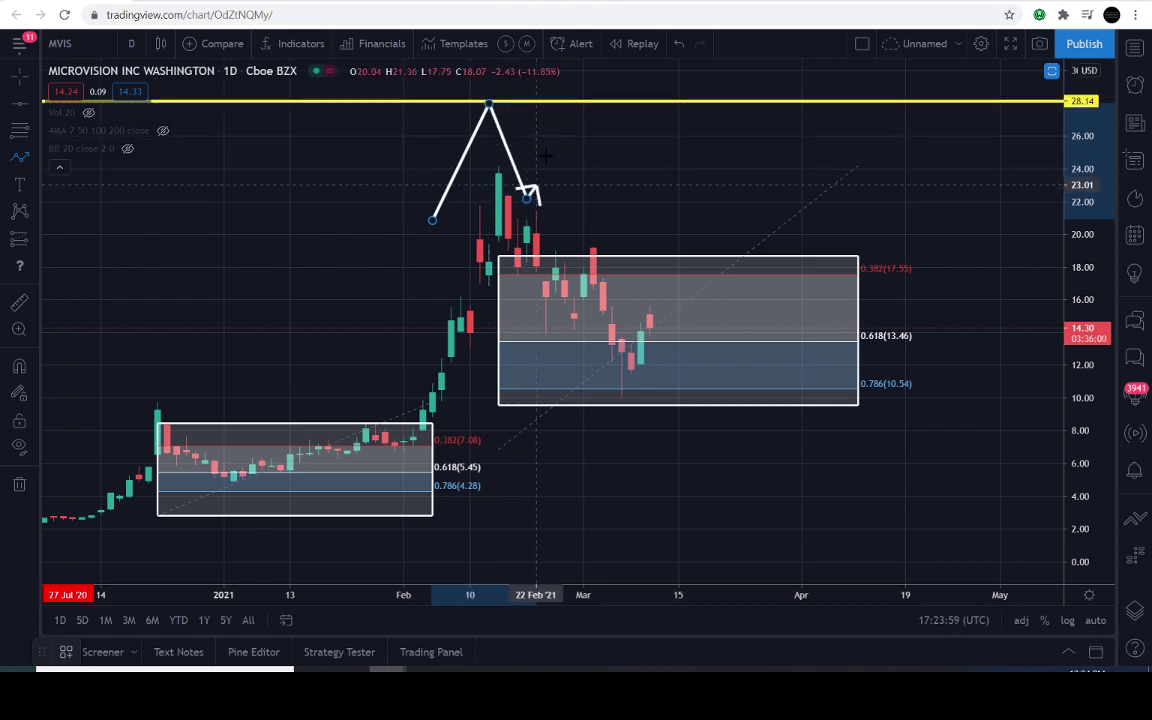
pyautogui.click(512, 190)
pyautogui.press('Escape')
# Step: Trace a temporary arrow path along the February rally to its peak and the following swings into March, then discard it
pyautogui.moveTo(603, 150); pyautogui.dragTo(584, 159)
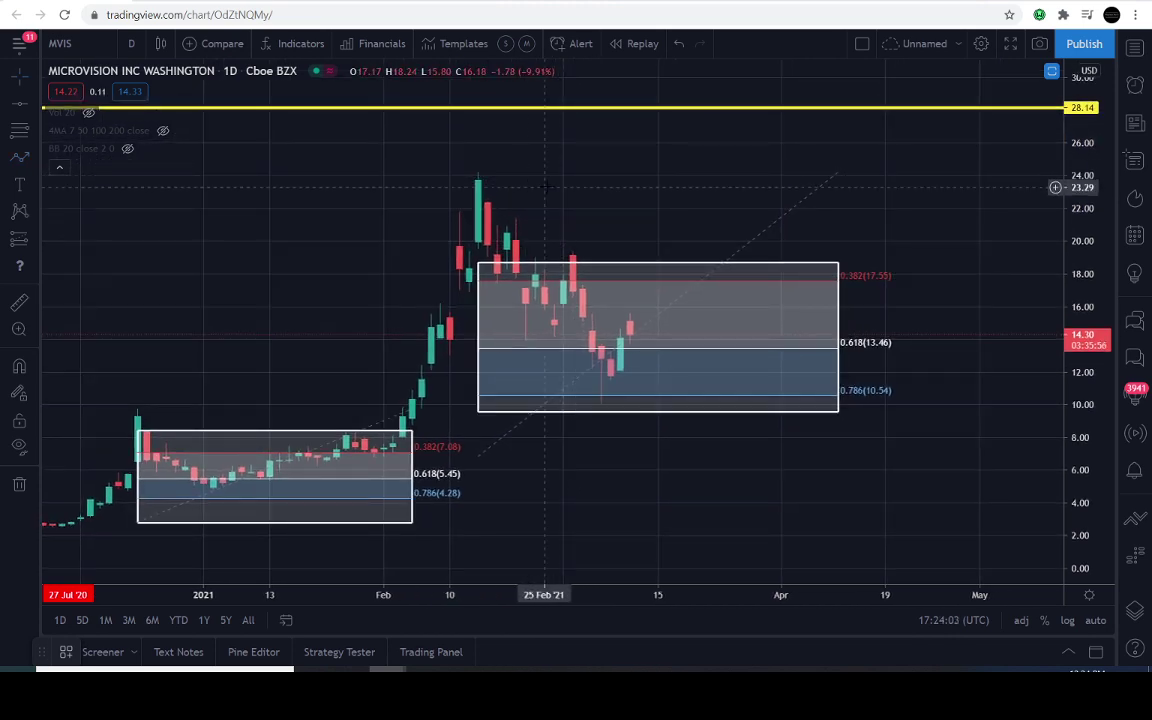
pyautogui.moveTo(545, 187); pyautogui.dragTo(488, 190)
pyautogui.click(19, 157)
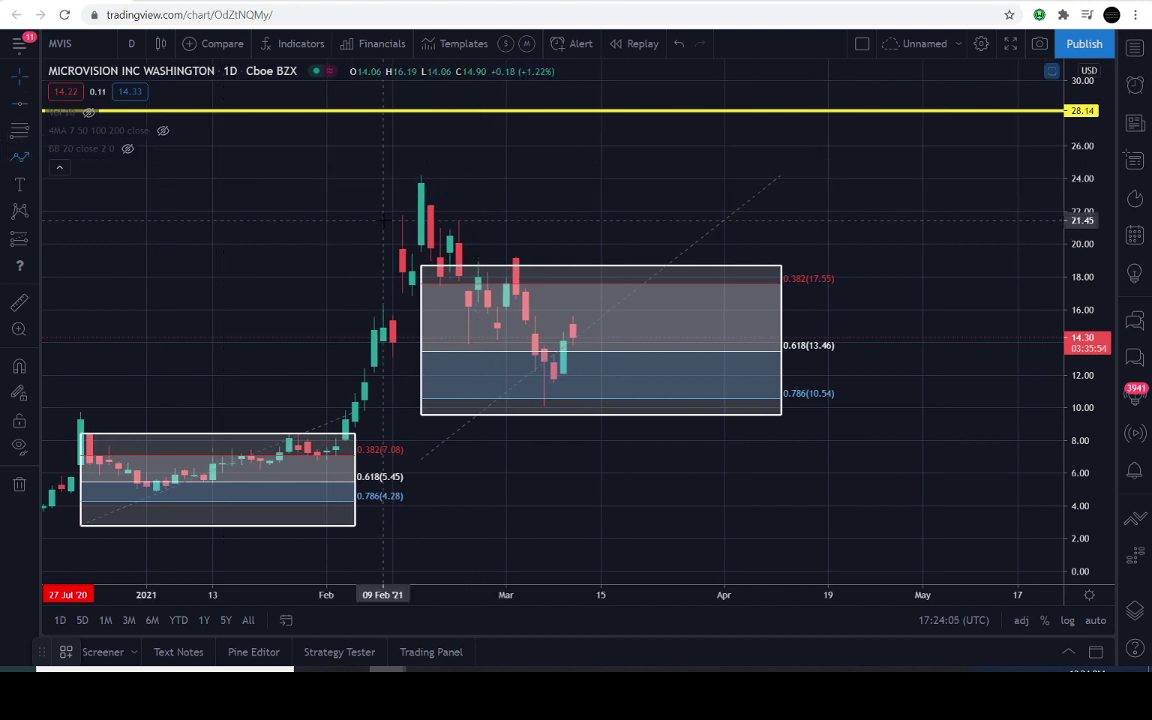
pyautogui.click(355, 425)
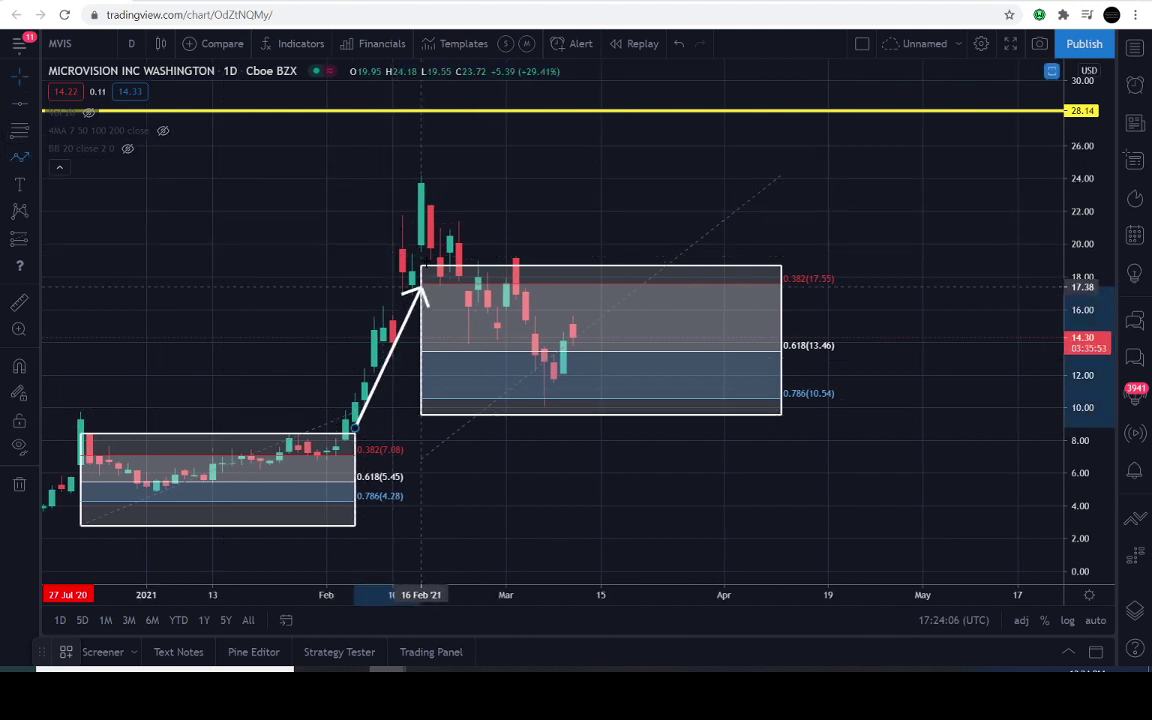
pyautogui.click(420, 182)
pyautogui.click(458, 318)
pyautogui.click(487, 272)
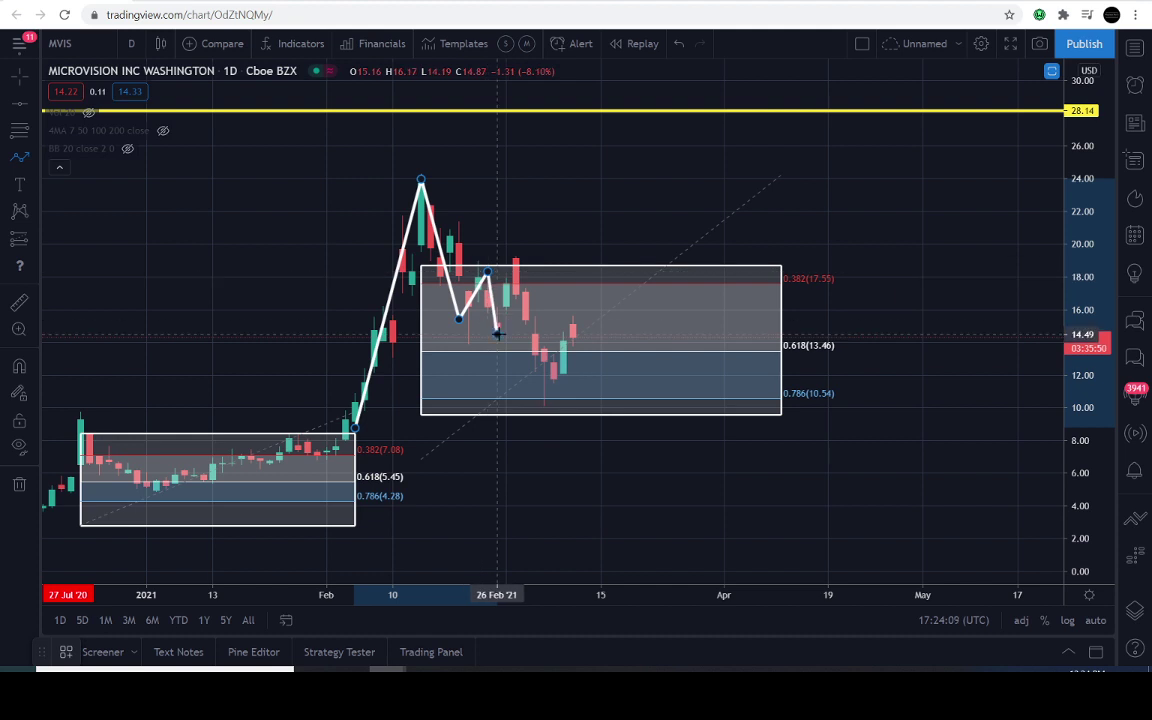
pyautogui.click(497, 333)
pyautogui.click(515, 254)
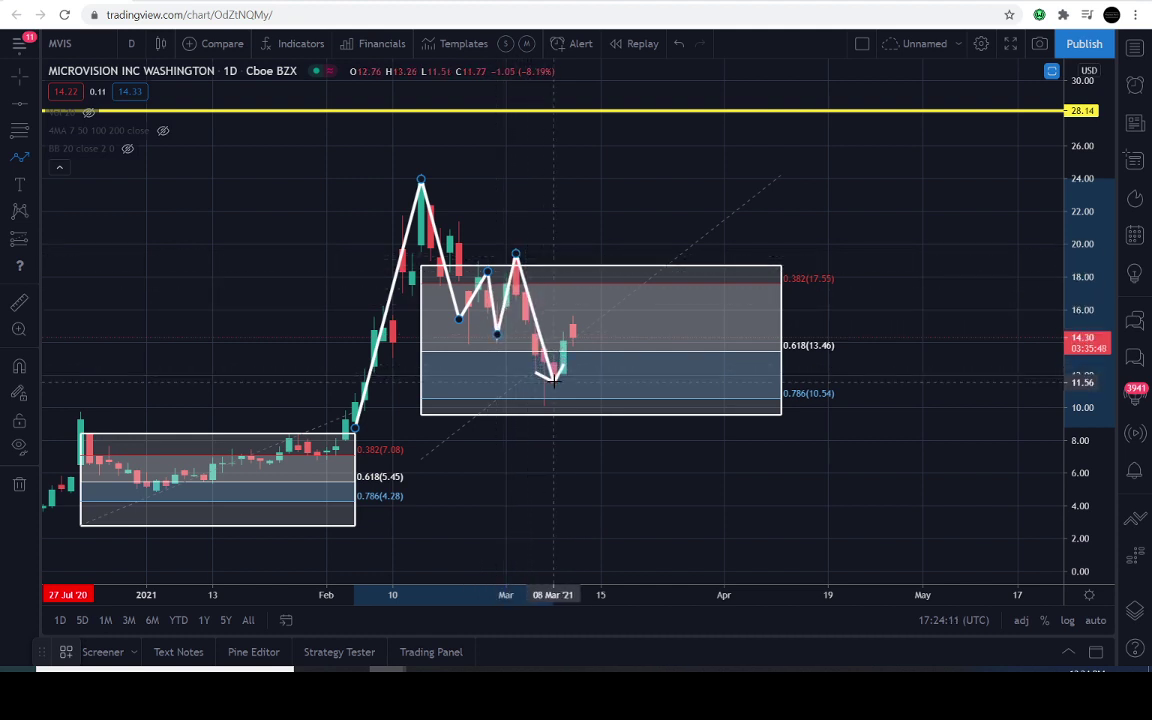
pyautogui.press('Escape')
# Step: Point a temporary arrow at the zone just below the 0.618 level of the February–April Fibonacci box, then discard it
pyautogui.moveTo(582, 473); pyautogui.dragTo(611, 471)
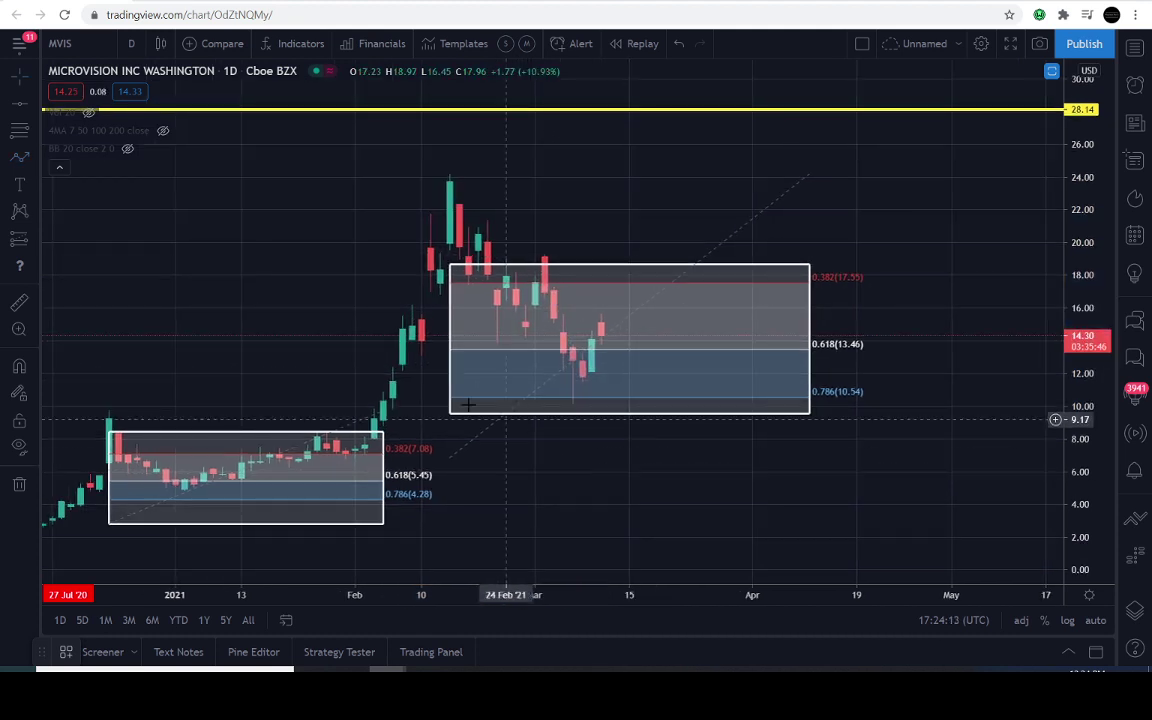
pyautogui.click(19, 157)
pyautogui.click(705, 481)
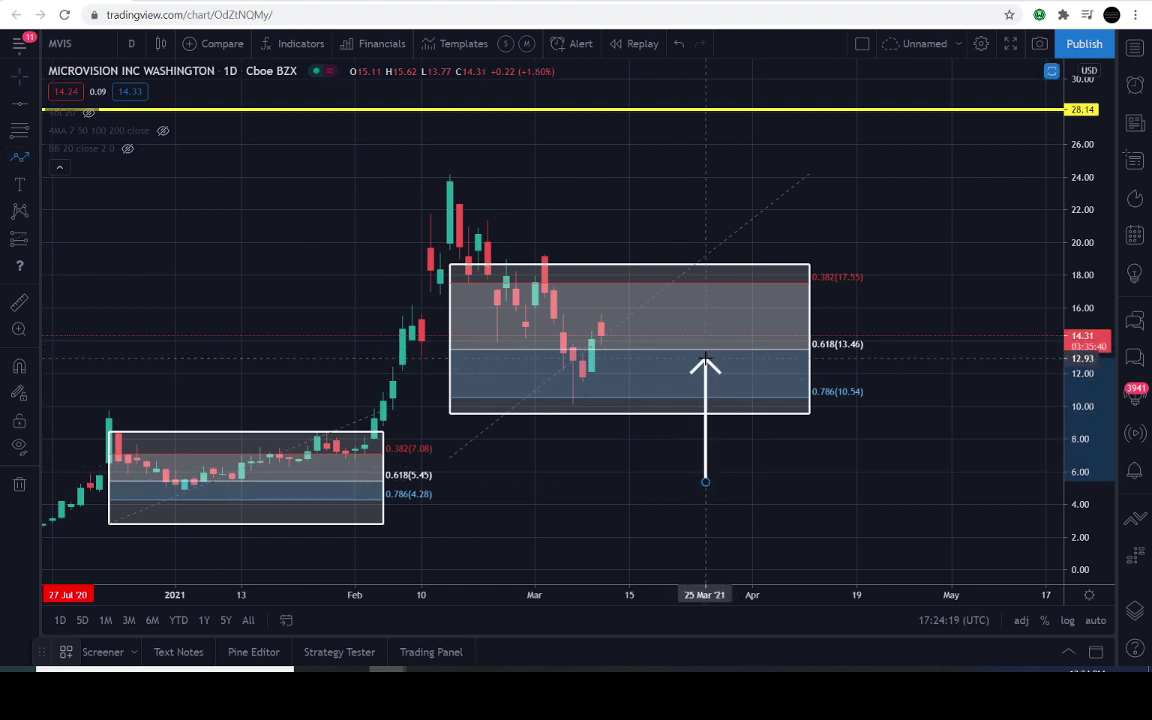
pyautogui.press('Escape')
pyautogui.moveTo(580, 470); pyautogui.dragTo(694, 463)
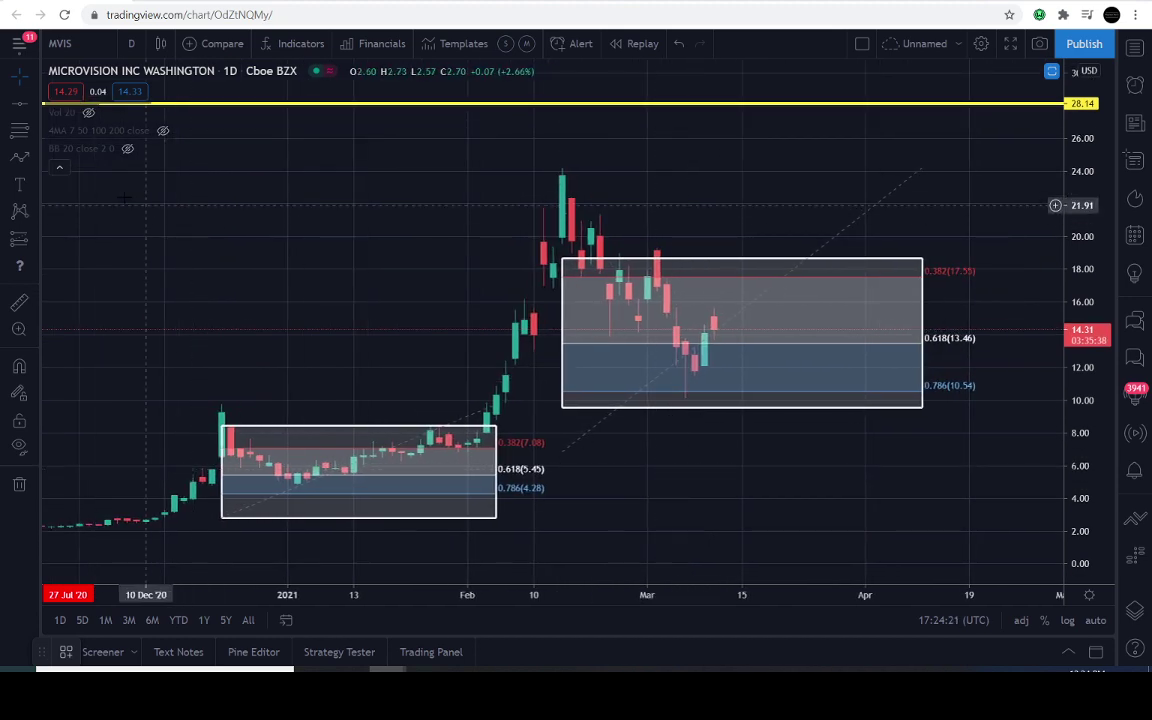
pyautogui.click(22, 163)
pyautogui.click(486, 262)
pyautogui.press('Escape')
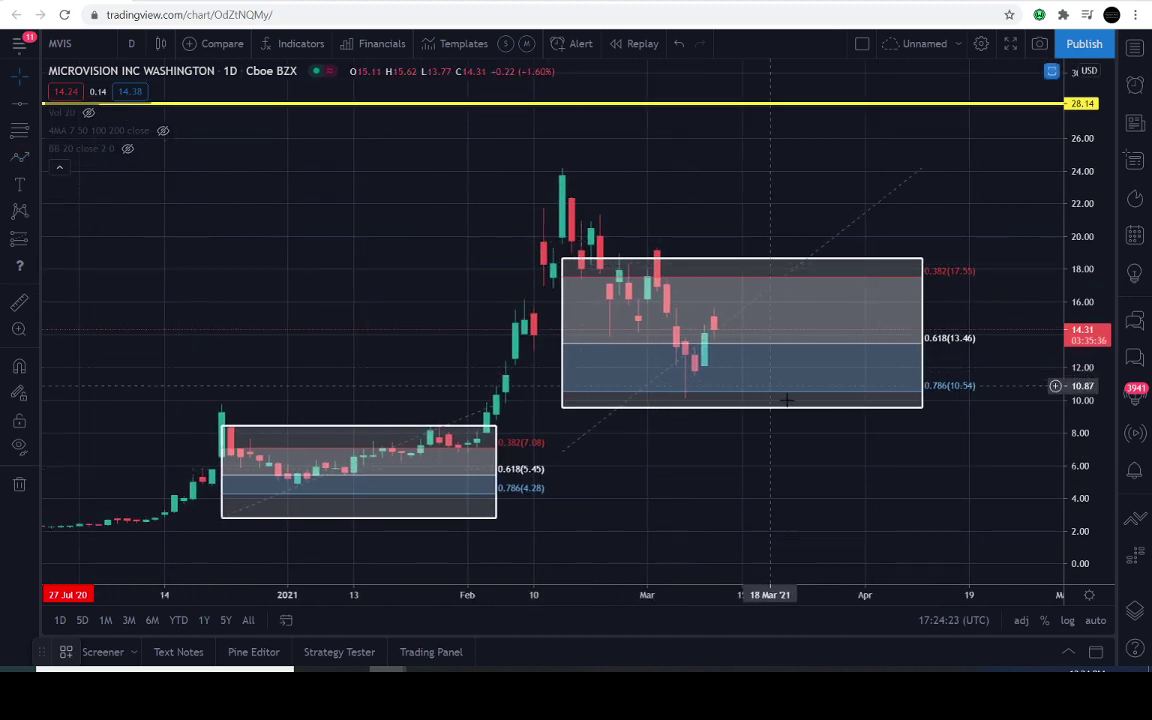
# Step: Enlarge the newer Fibonacci box and point a temporary arrow at the 05 Mar candle's lower wick near the 0.786 level
pyautogui.moveTo(828, 433); pyautogui.dragTo(822, 427)
pyautogui.moveTo(1080, 486); pyautogui.dragTo(1075, 391)
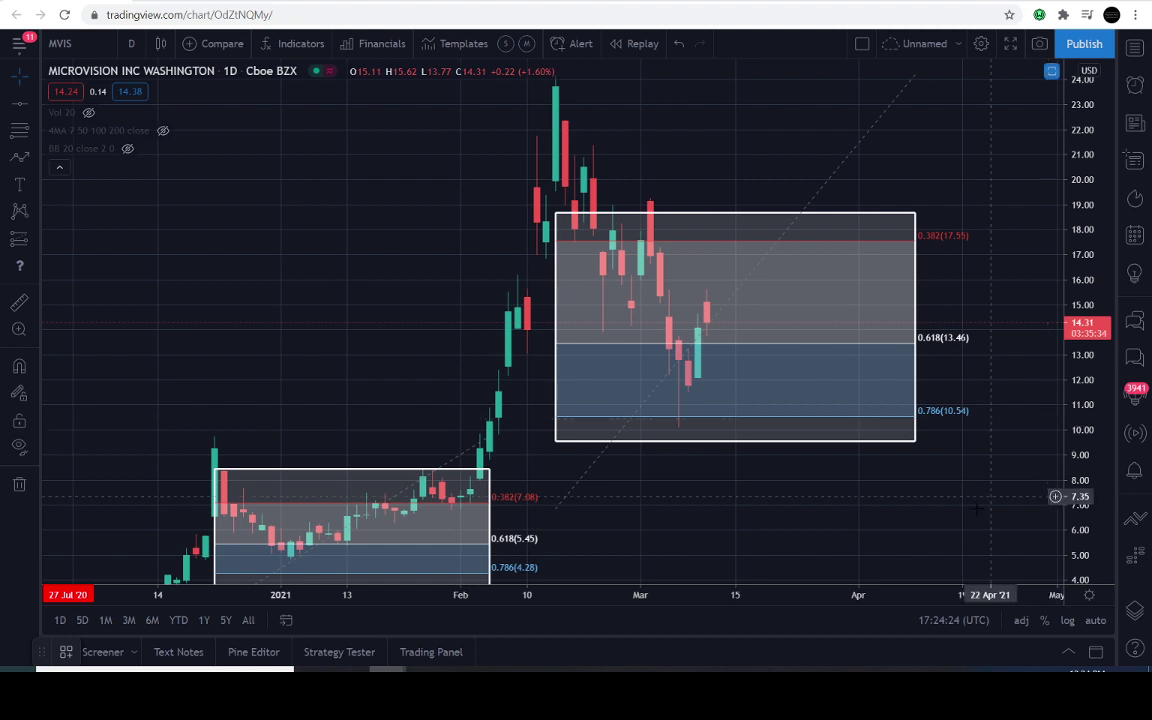
pyautogui.moveTo(990, 496); pyautogui.dragTo(750, 467)
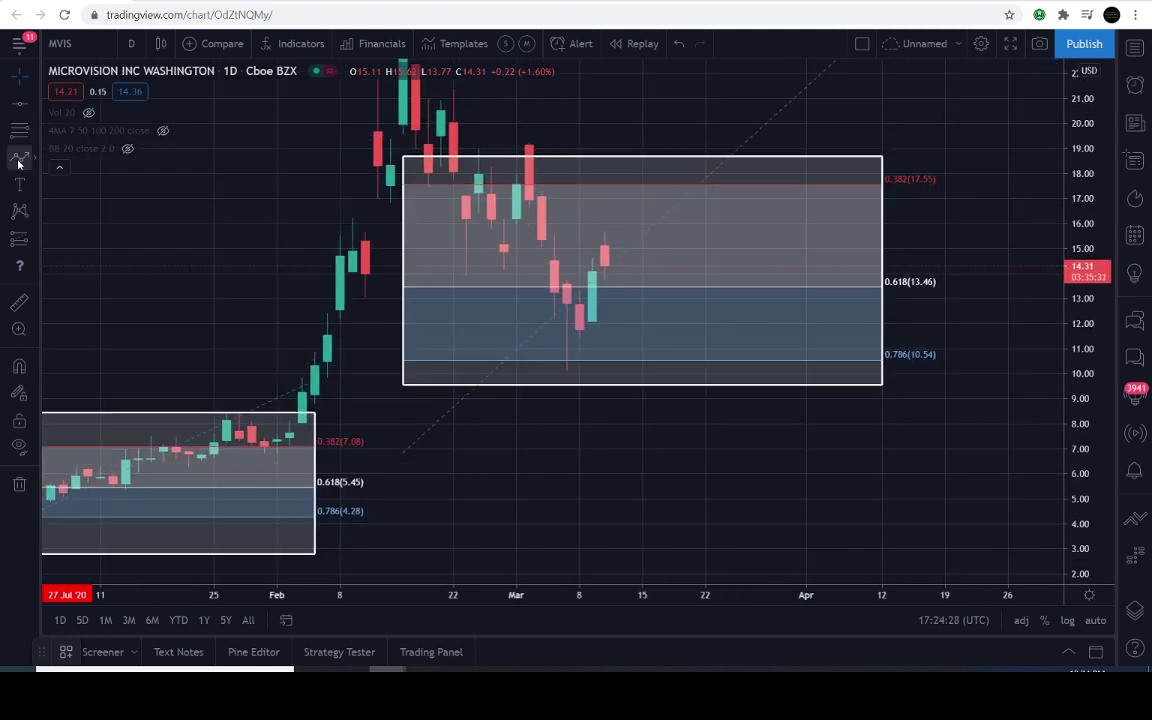
pyautogui.click(19, 160)
pyautogui.click(480, 443)
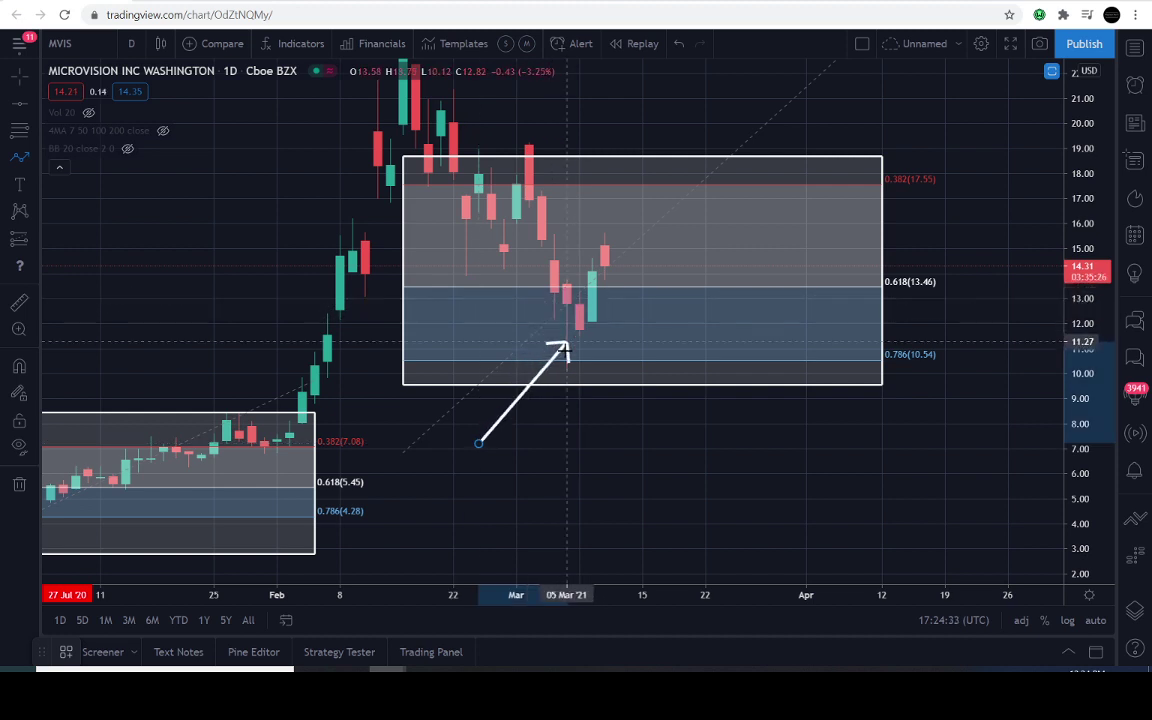
pyautogui.press('Escape')
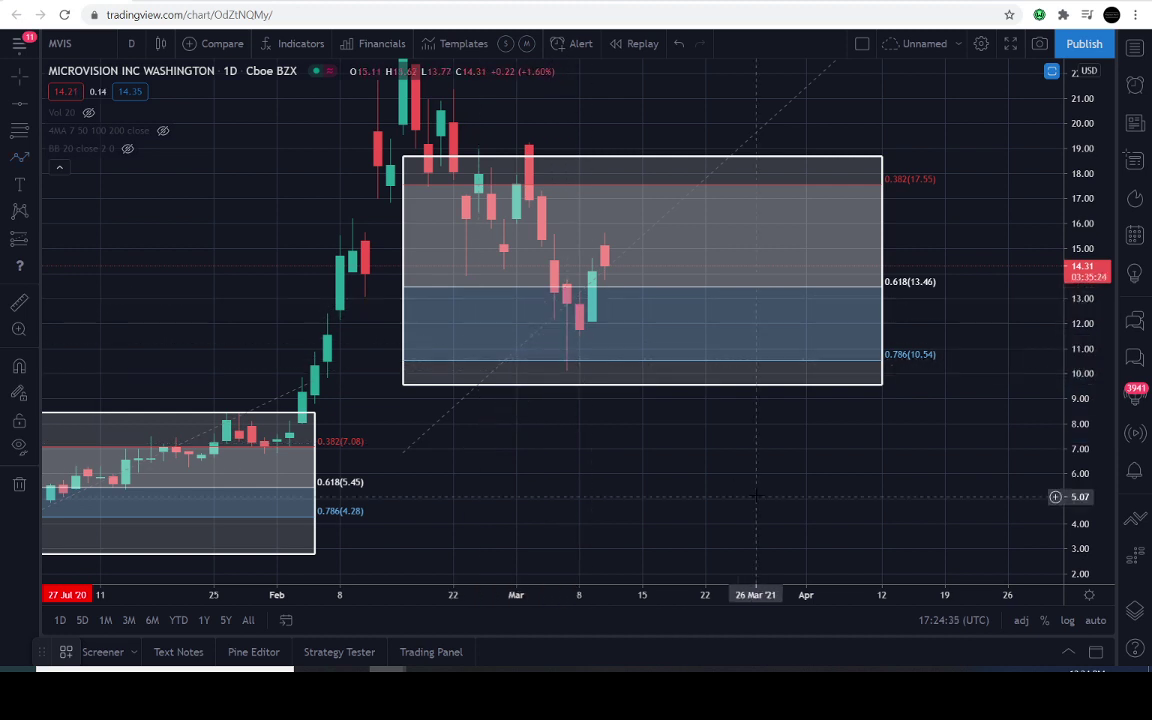
# Step: Point a temporary arrow at the 0.618 (13.46) level beside the latest candles, then discard it
pyautogui.moveTo(755, 495); pyautogui.dragTo(680, 474)
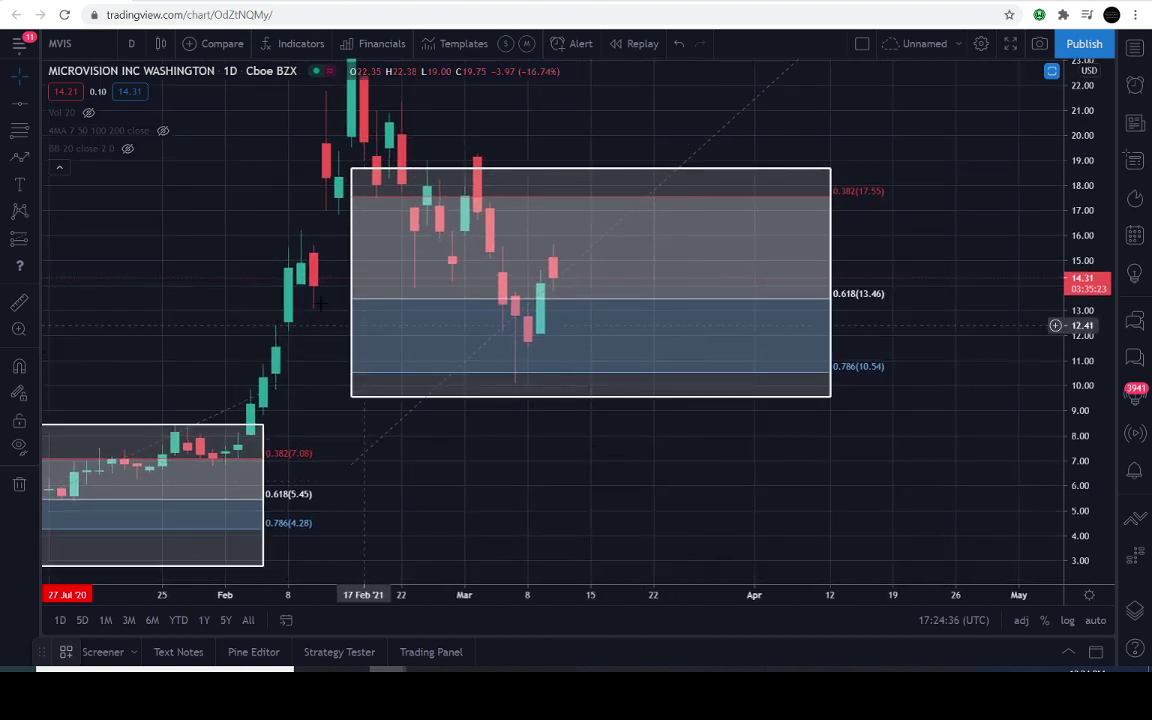
pyautogui.click(16, 160)
pyautogui.click(666, 465)
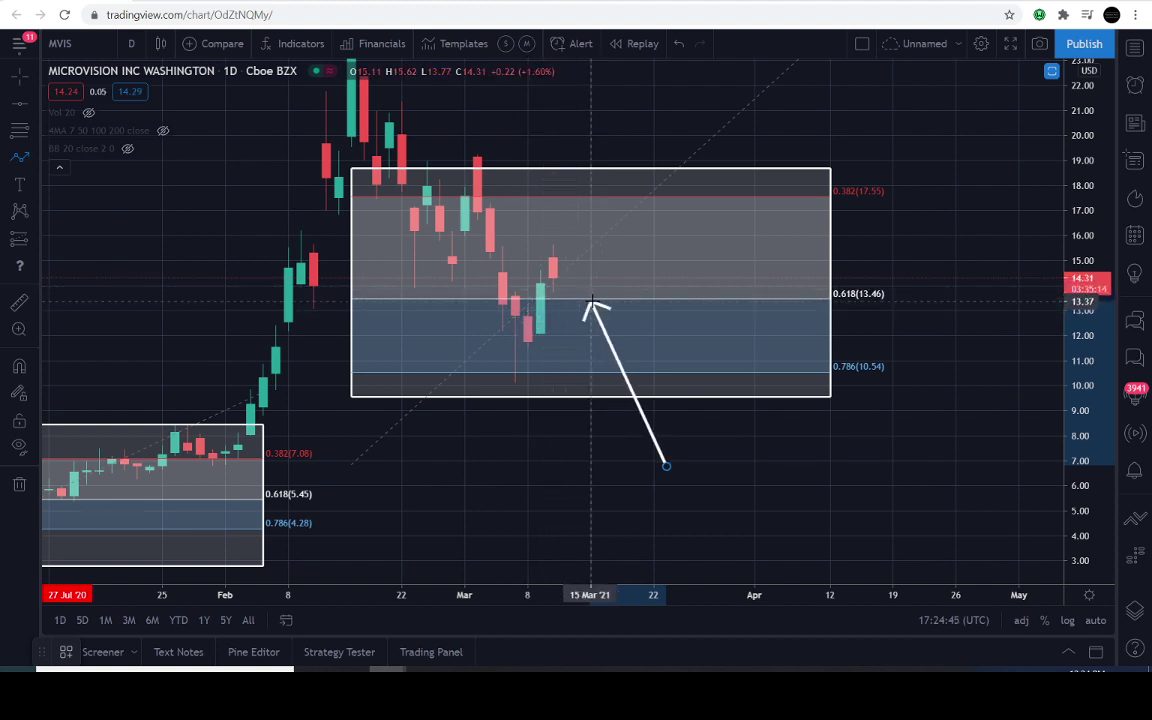
pyautogui.press('Escape')
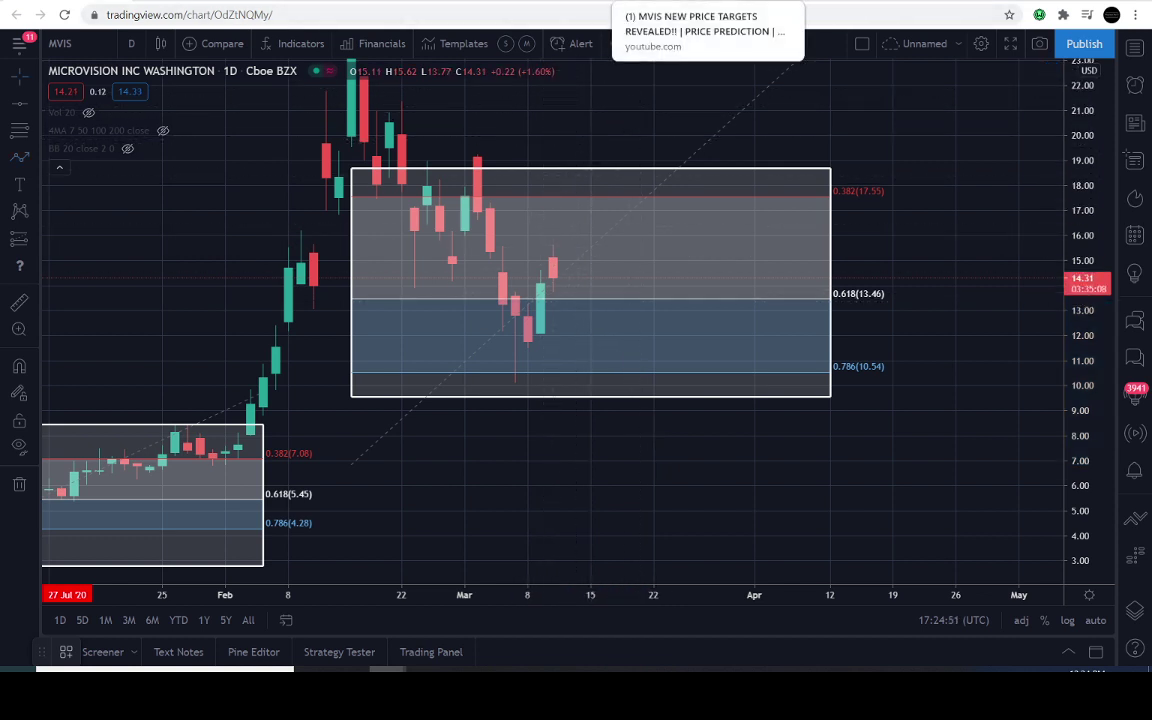
# Step: Show both Fibonacci boxes and point a temporary arrow at the early February breakout above the older box, then discard it
pyautogui.scroll(-1, 926, 224)
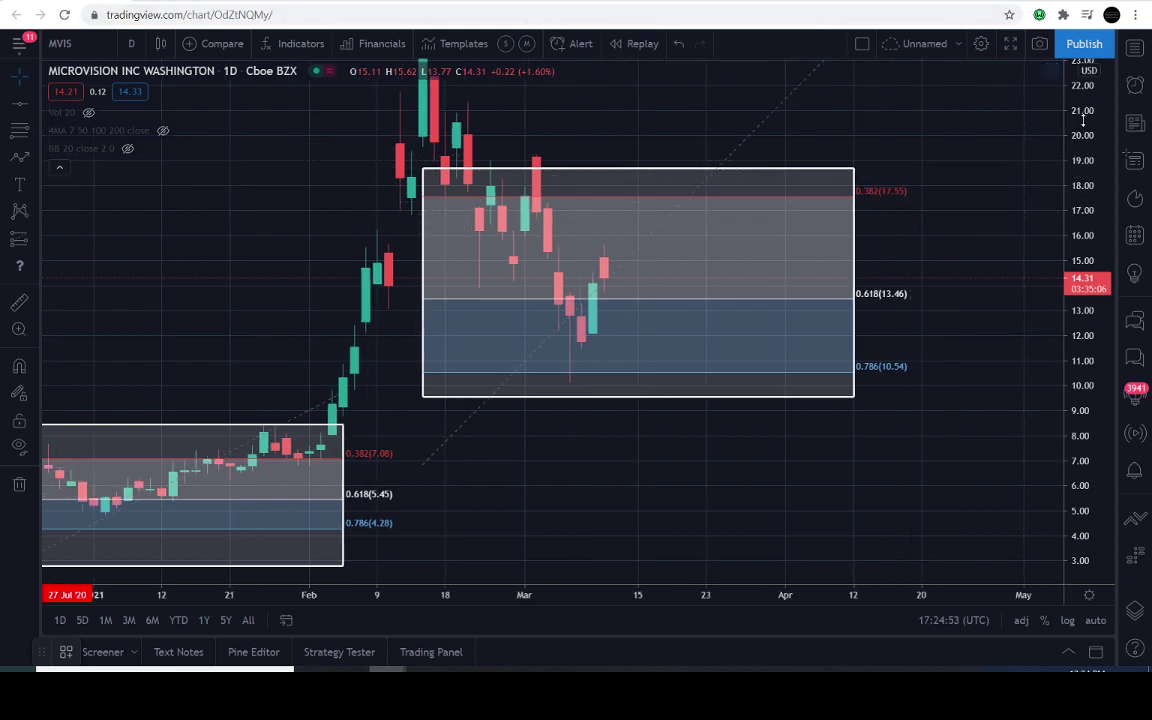
pyautogui.moveTo(1083, 120); pyautogui.dragTo(1078, 328)
pyautogui.scroll(-4, 1010, 340)
pyautogui.moveTo(900, 433); pyautogui.dragTo(852, 434)
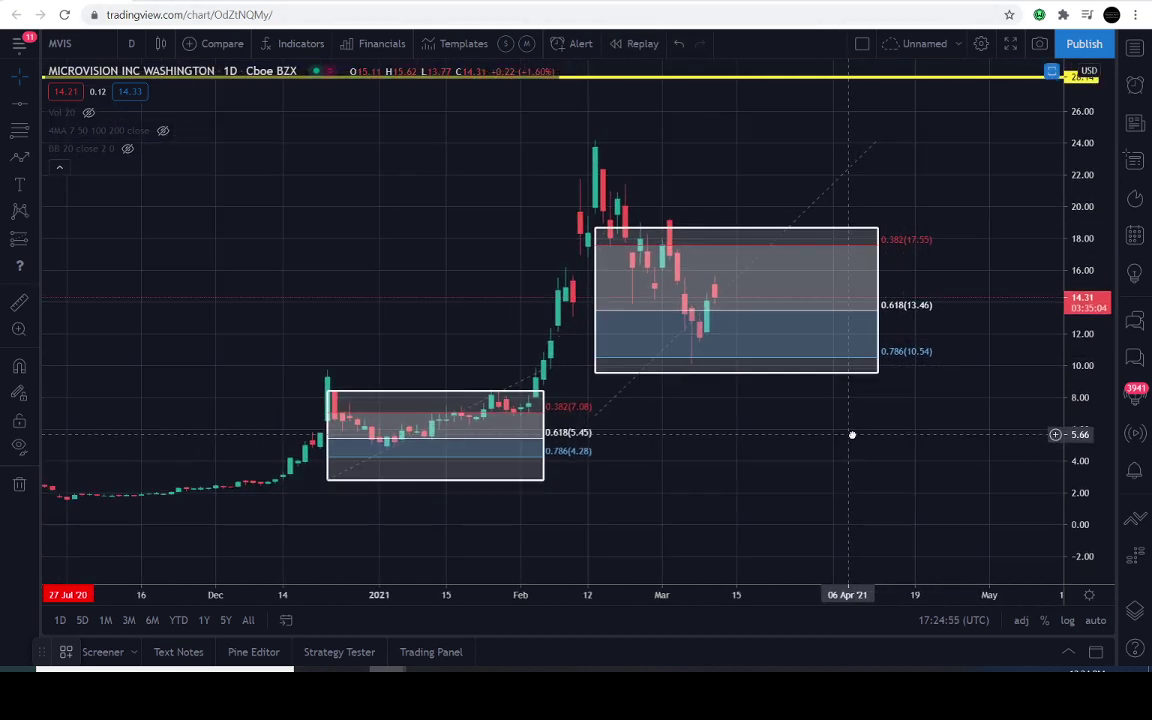
pyautogui.click(19, 157)
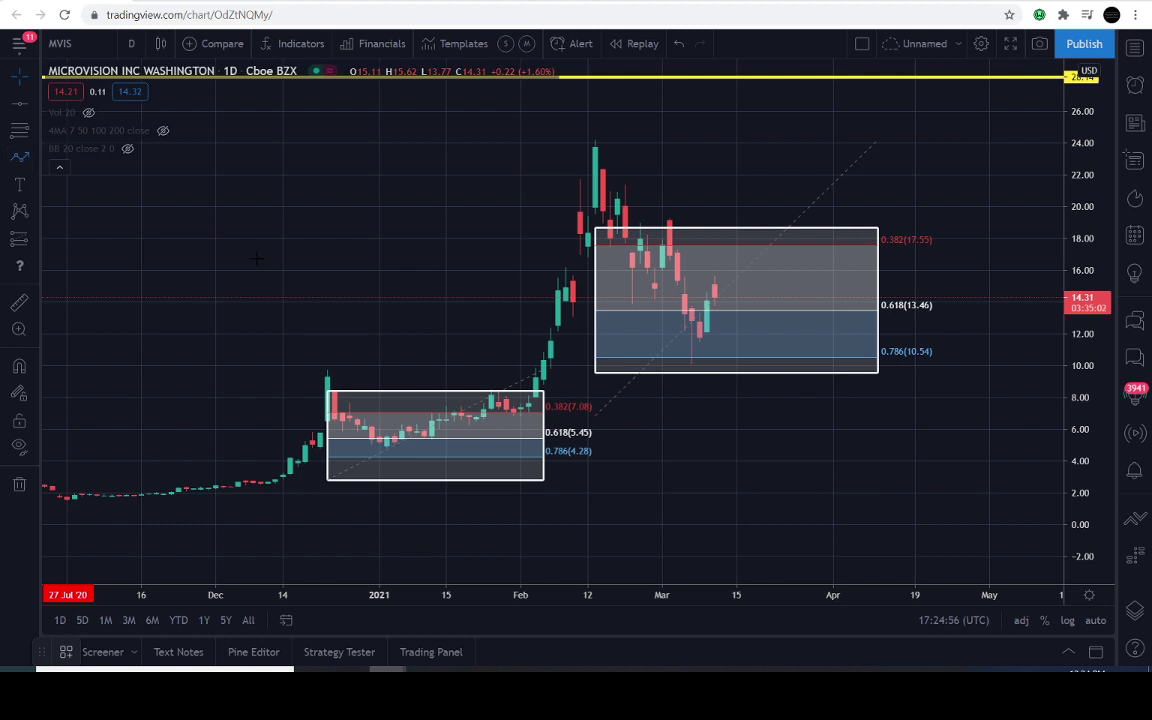
pyautogui.click(438, 303)
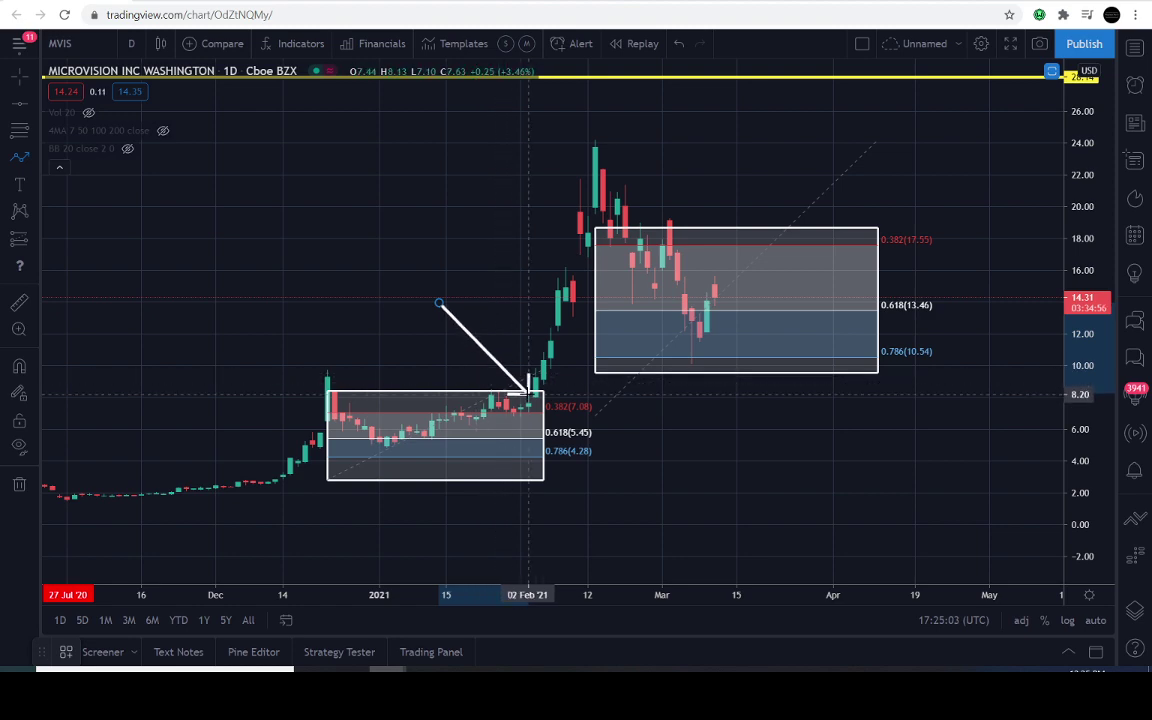
pyautogui.press('Escape')
# Step: Enlarge the older Fibonacci box and start a temporary path from about 4.00 in mid-December up to the 22 Dec peak
pyautogui.moveTo(485, 362); pyautogui.dragTo(594, 298)
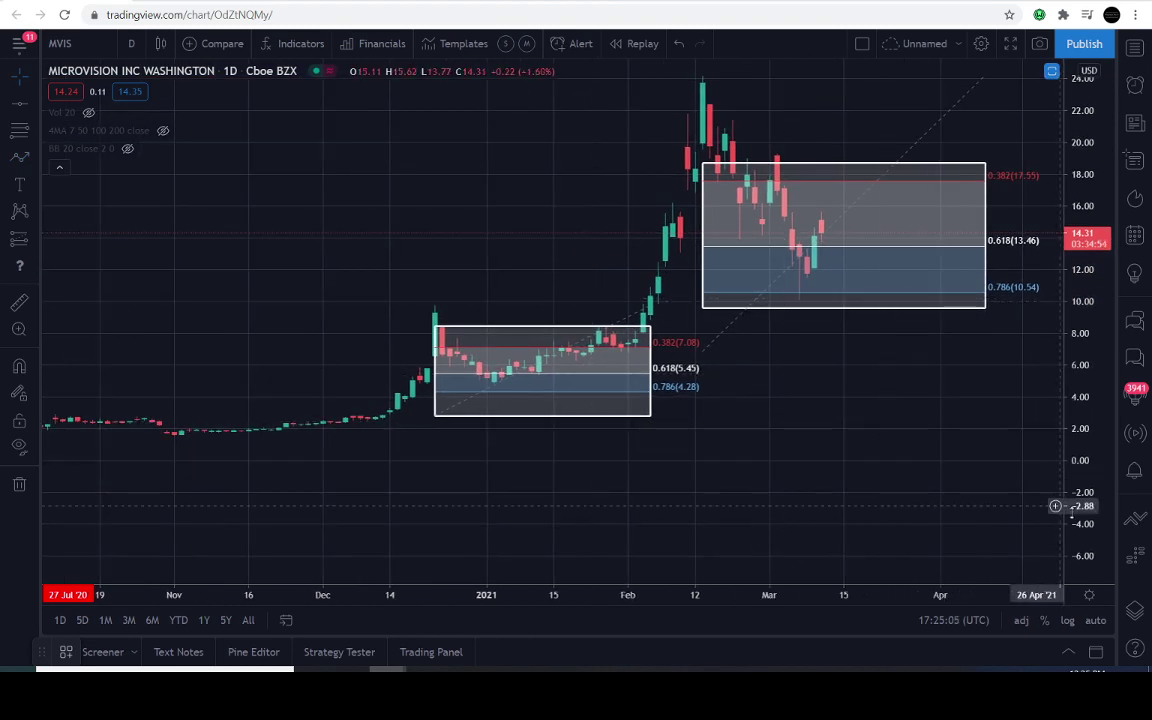
pyautogui.moveTo(1080, 465); pyautogui.dragTo(1080, 125)
pyautogui.scroll(2, 830, 355)
pyautogui.moveTo(712, 428); pyautogui.dragTo(943, 346)
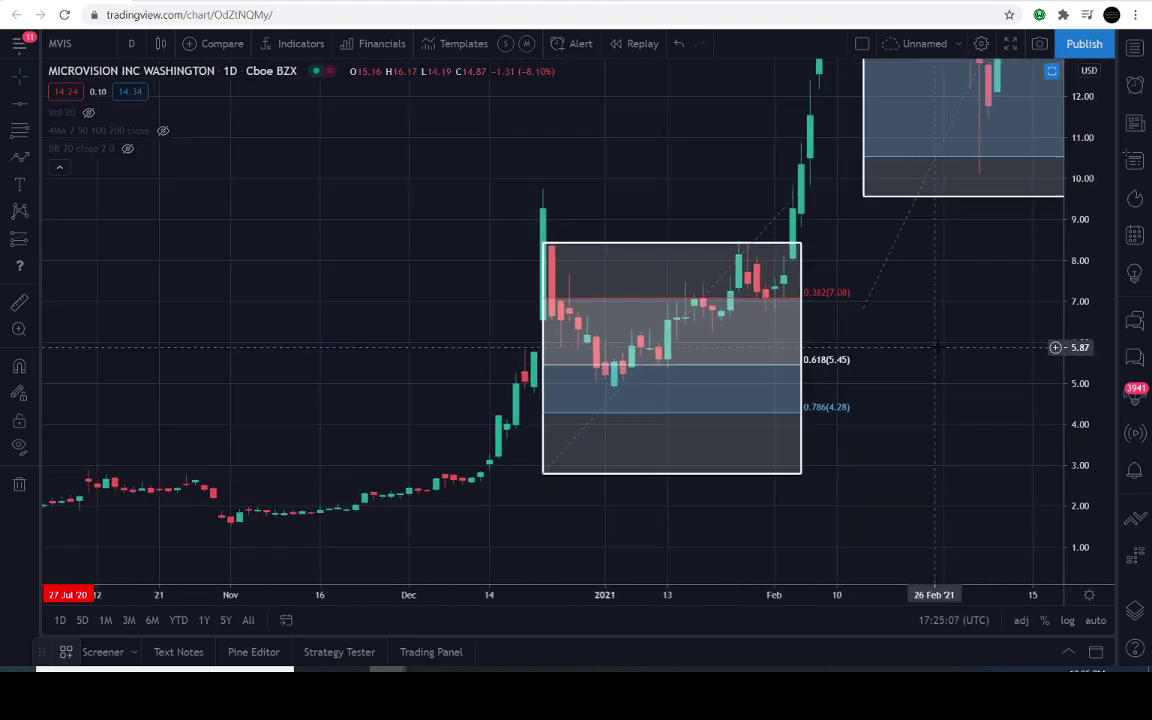
pyautogui.scroll(5, 940, 358)
pyautogui.moveTo(862, 430); pyautogui.dragTo(936, 437)
pyautogui.scroll(2, 895, 432)
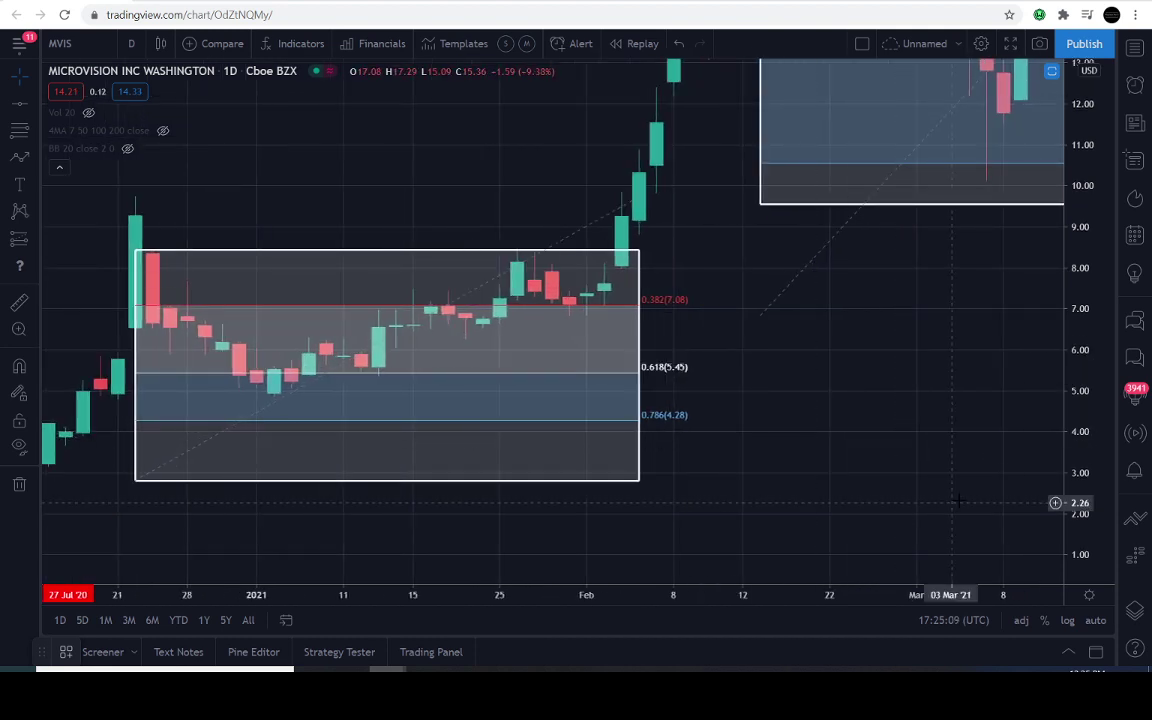
pyautogui.moveTo(1073, 516); pyautogui.dragTo(1073, 394)
pyautogui.moveTo(861, 442); pyautogui.dragTo(1032, 350)
pyautogui.moveTo(986, 353); pyautogui.dragTo(966, 423)
pyautogui.click(19, 157)
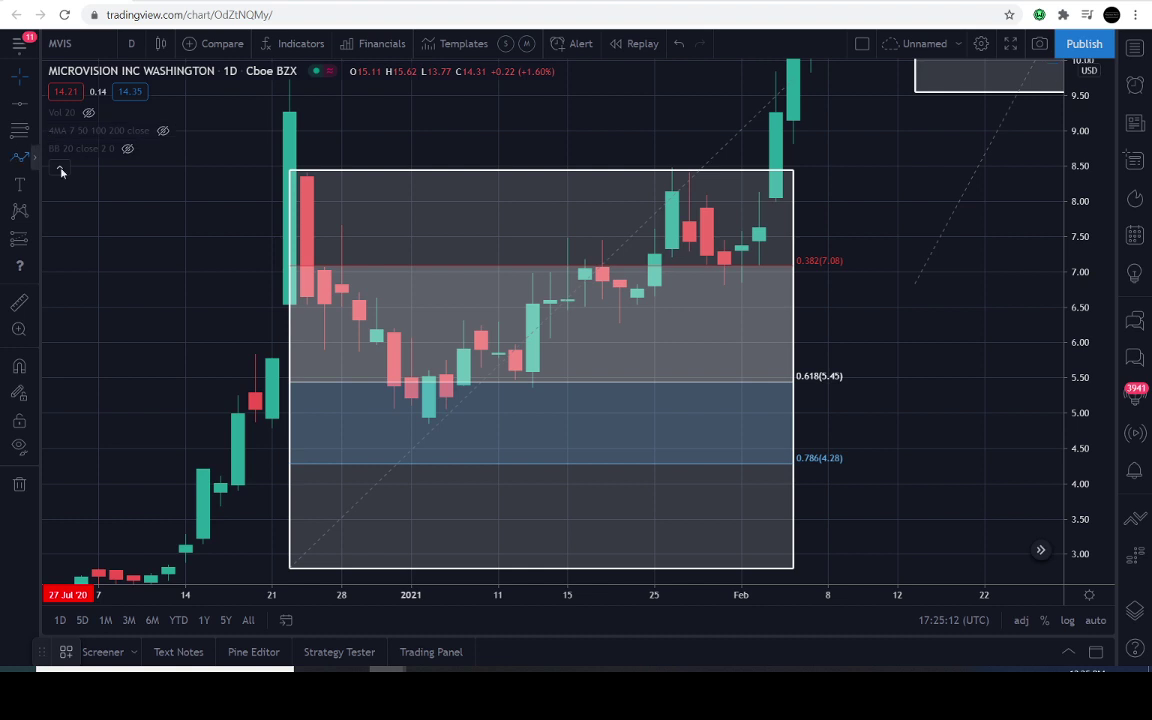
pyautogui.click(220, 487)
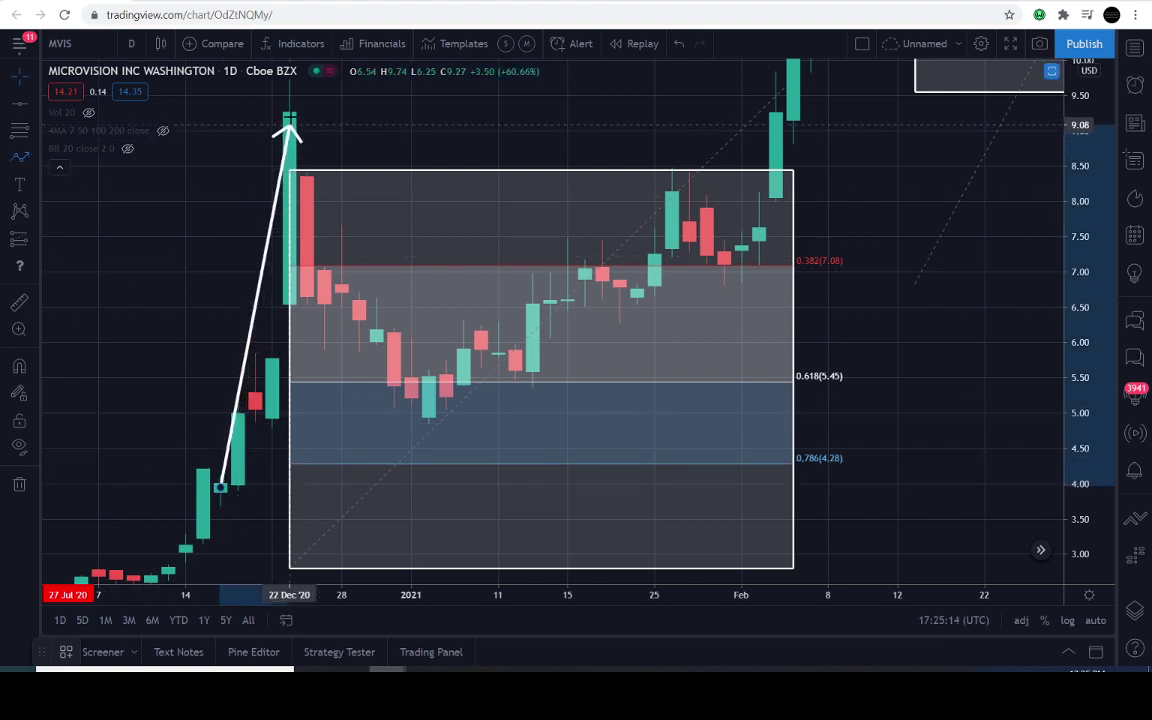
pyautogui.click(289, 108)
# Step: Extend the temporary path from the 22 Dec peak down through the falling swings to the 05 Jan low near 4.93
pyautogui.click(324, 300)
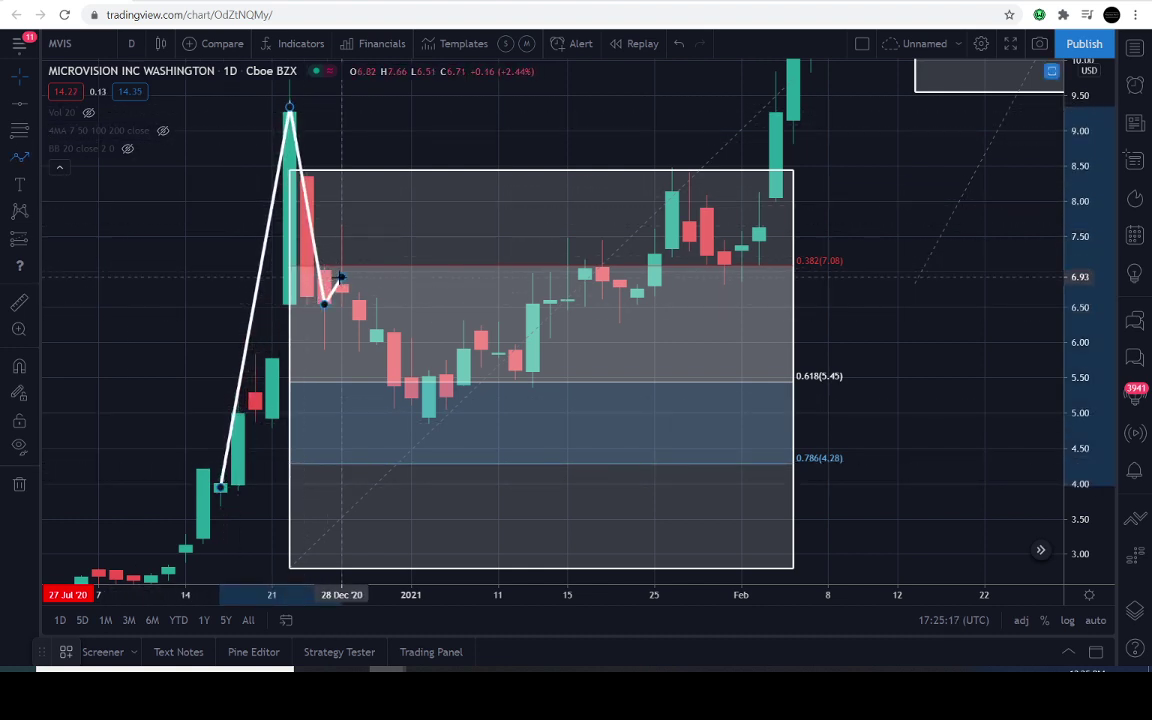
pyautogui.click(341, 277)
pyautogui.click(393, 370)
pyautogui.click(411, 347)
pyautogui.click(428, 417)
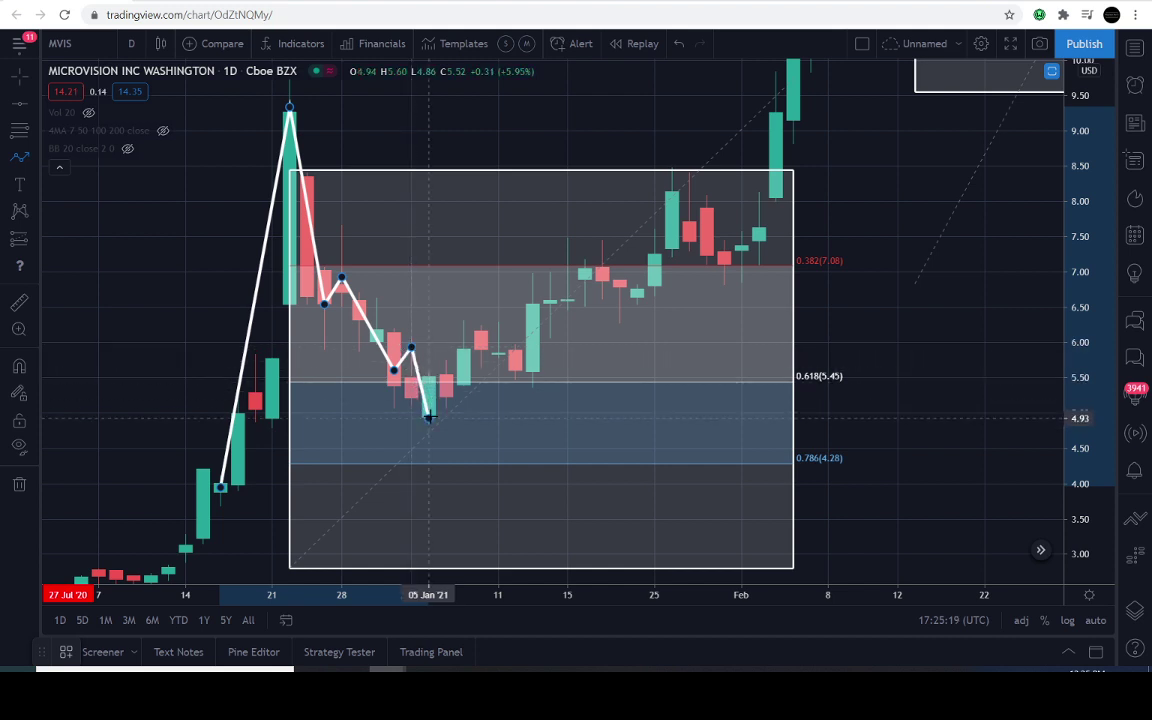
# Step: Trace the older box's rising January swings from the 05 Jan low to the 29 Jan pullback, and discard the temporary path
pyautogui.click(463, 397)
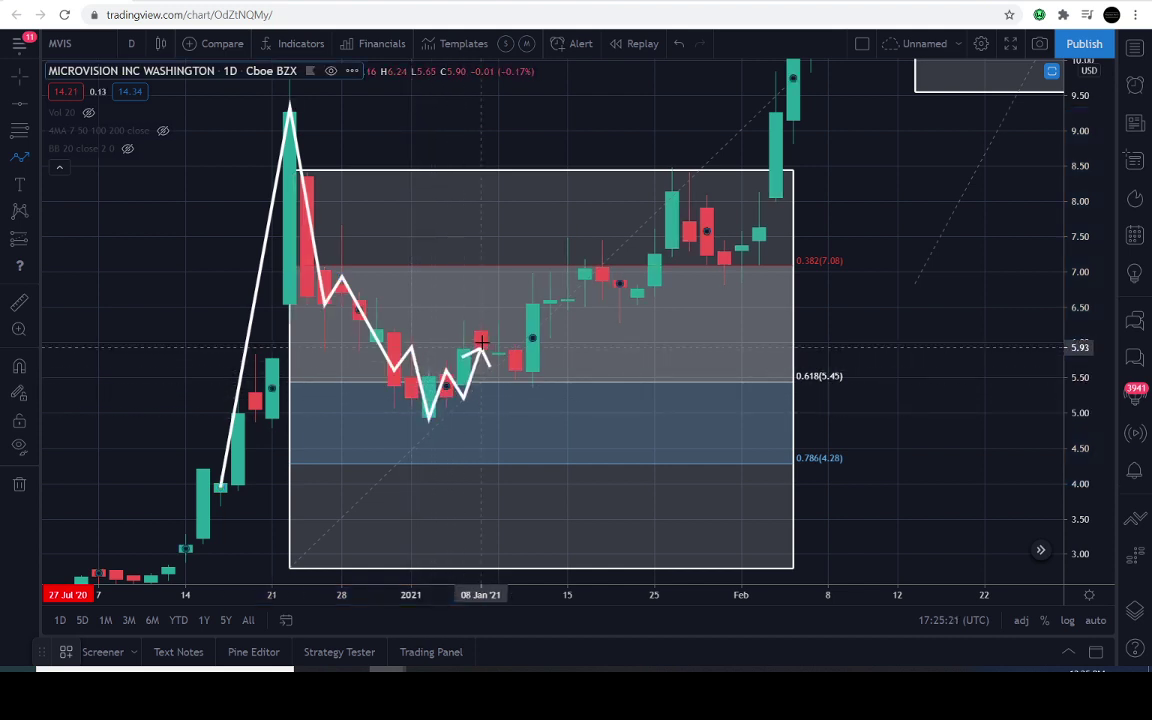
pyautogui.click(481, 328)
pyautogui.click(532, 397)
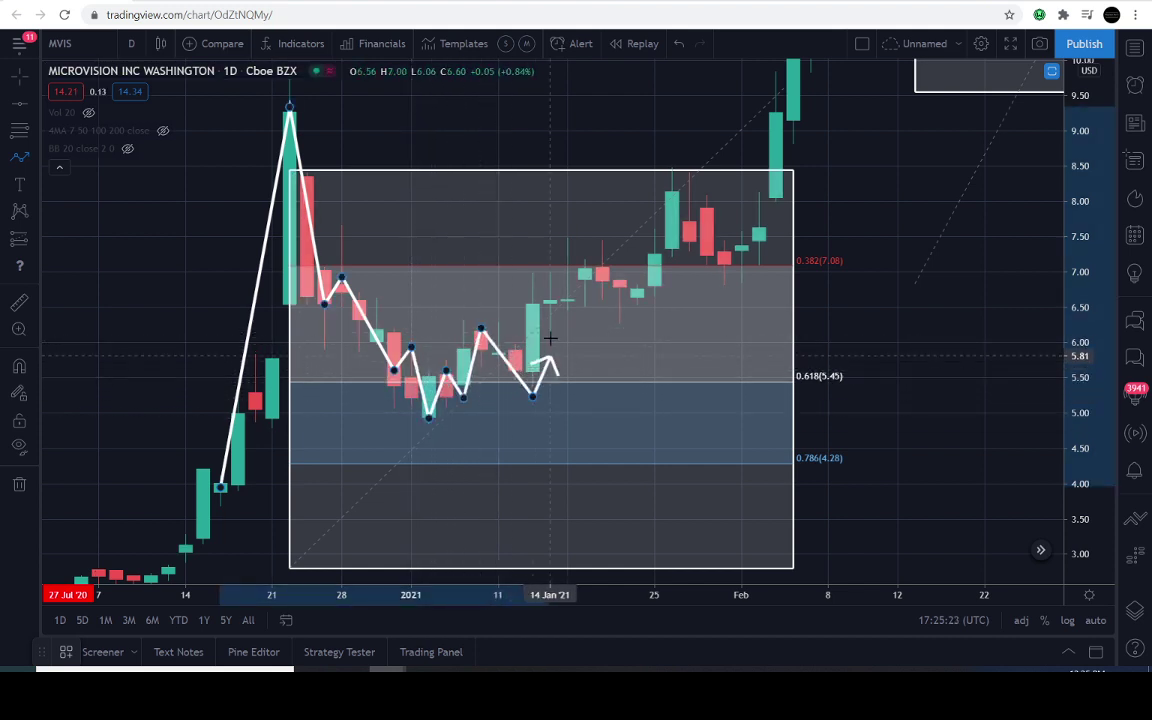
pyautogui.click(567, 250)
pyautogui.click(637, 315)
pyautogui.click(689, 188)
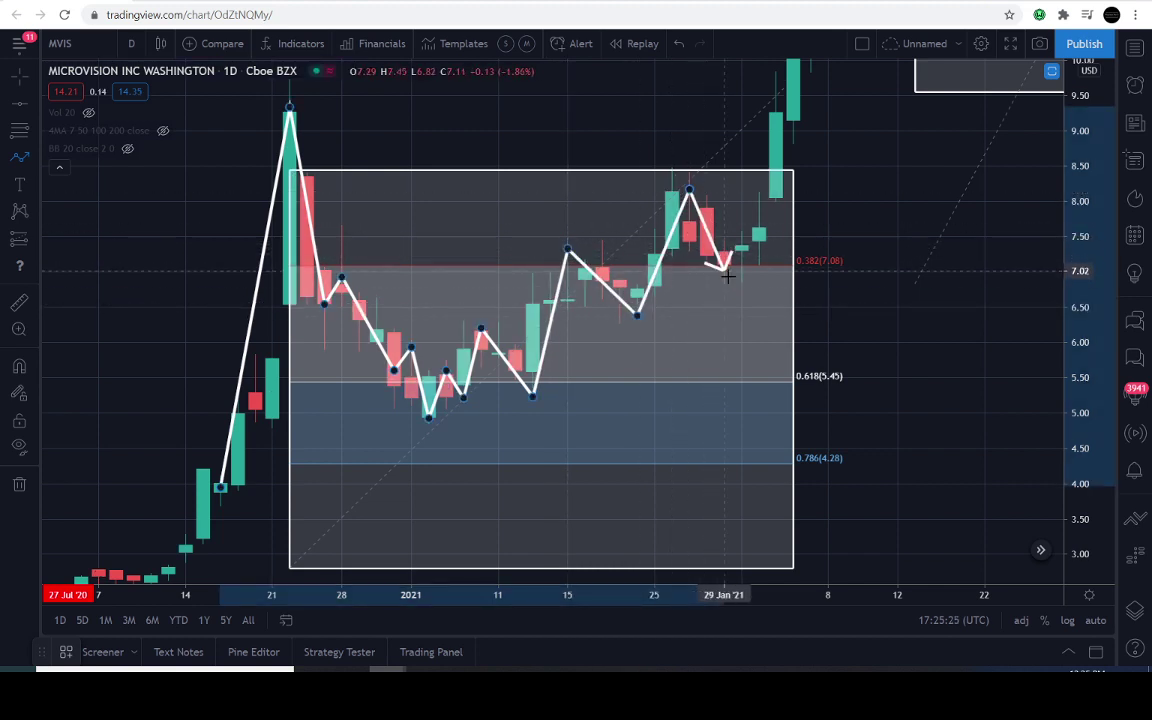
pyautogui.click(724, 283)
pyautogui.press('Escape')
# Step: Bring the newer Fibonacci box into view and trace a temporary path from the 03 Feb breakout up to the 16 Feb peak
pyautogui.moveTo(810, 142)
pyautogui.mouseDown()
pyautogui.moveTo(774, 272)
pyautogui.moveTo(572, 351)
pyautogui.mouseUp()
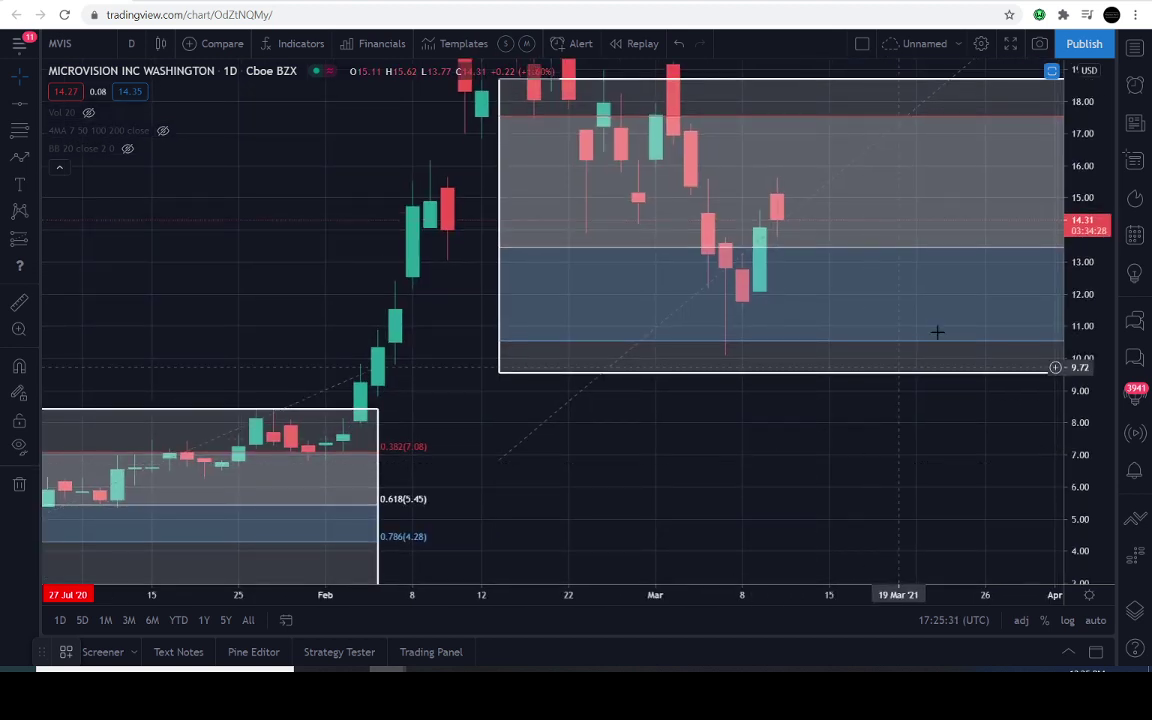
pyautogui.moveTo(1082, 230)
pyautogui.mouseDown()
pyautogui.moveTo(1082, 376)
pyautogui.moveTo(958, 474)
pyautogui.mouseUp()
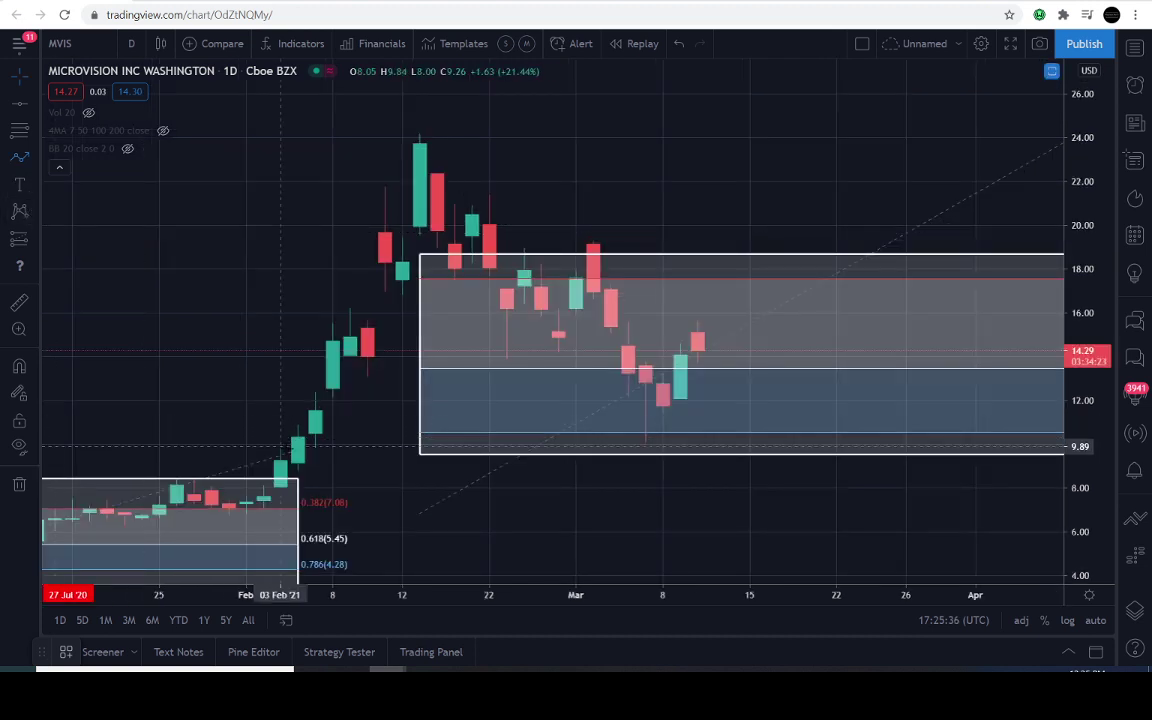
pyautogui.click(281, 480)
pyautogui.click(420, 142)
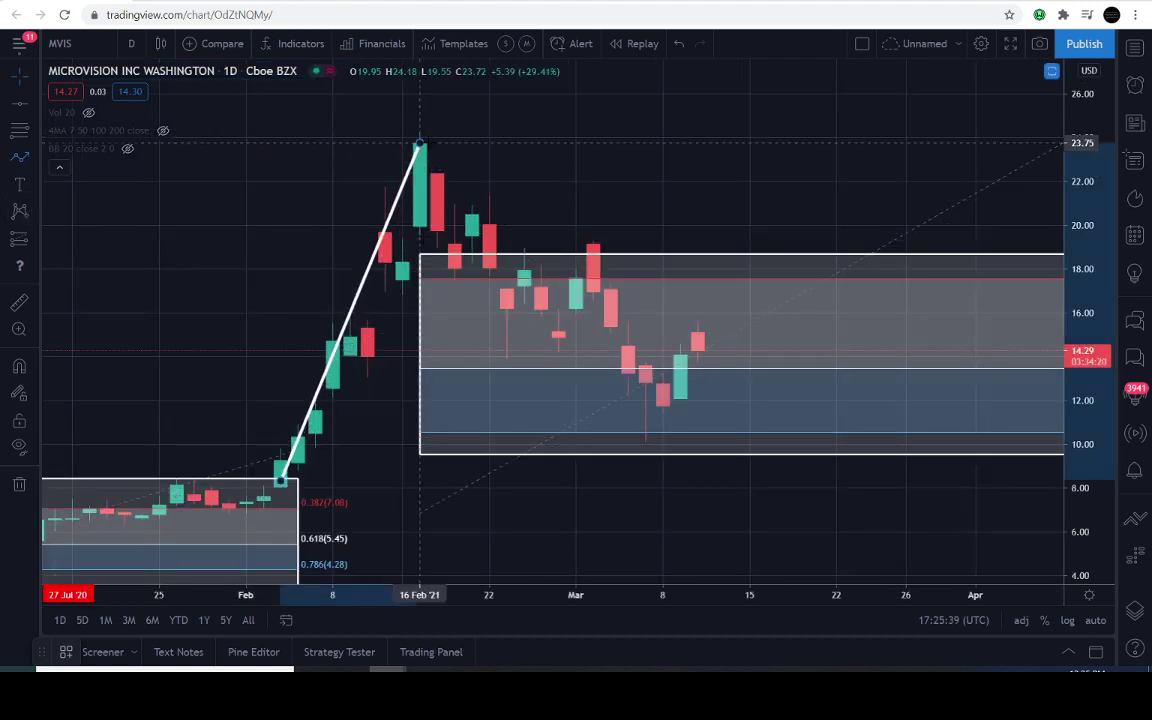
# Step: Extend the temporary path through the falling swings to the 05 Mar candle inside the newer box, and discard the path
pyautogui.click(454, 279)
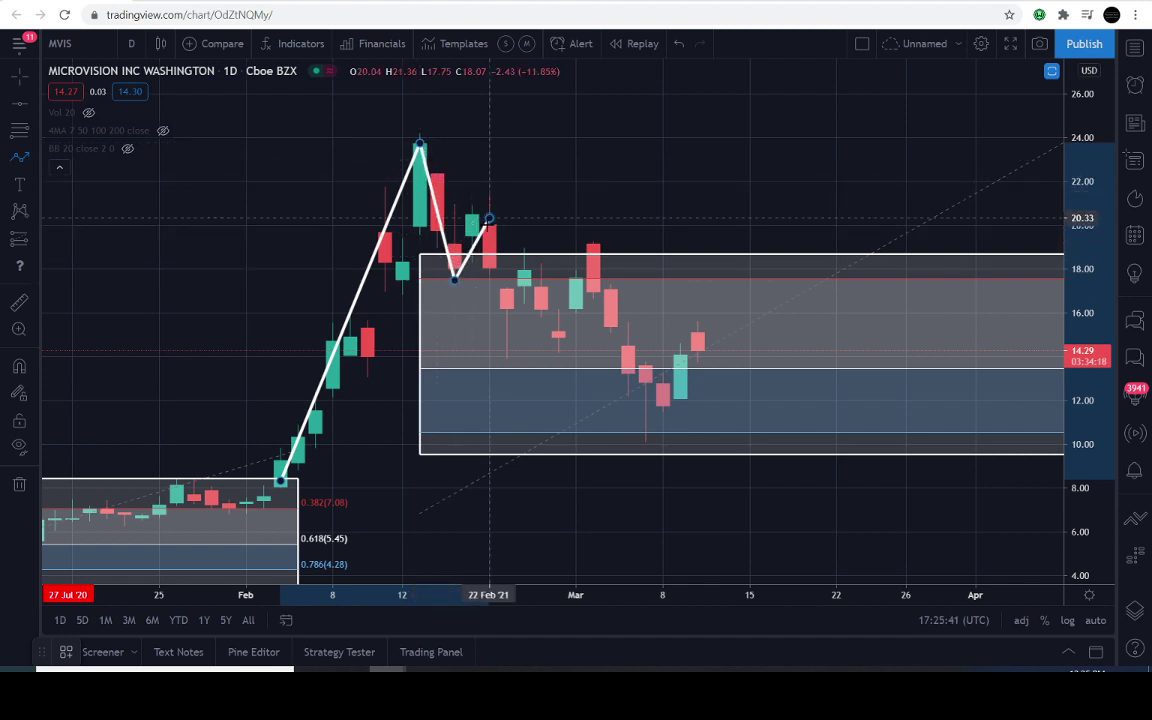
pyautogui.click(489, 218)
pyautogui.click(522, 326)
pyautogui.click(593, 243)
pyautogui.click(645, 355)
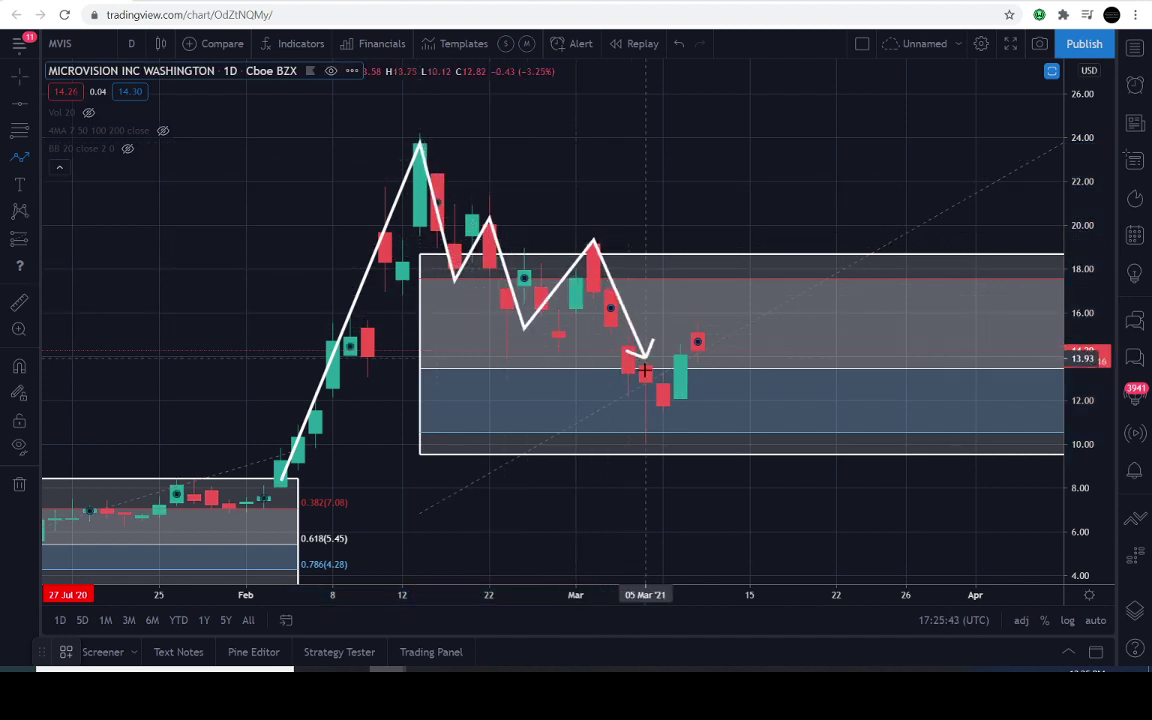
pyautogui.click(645, 408)
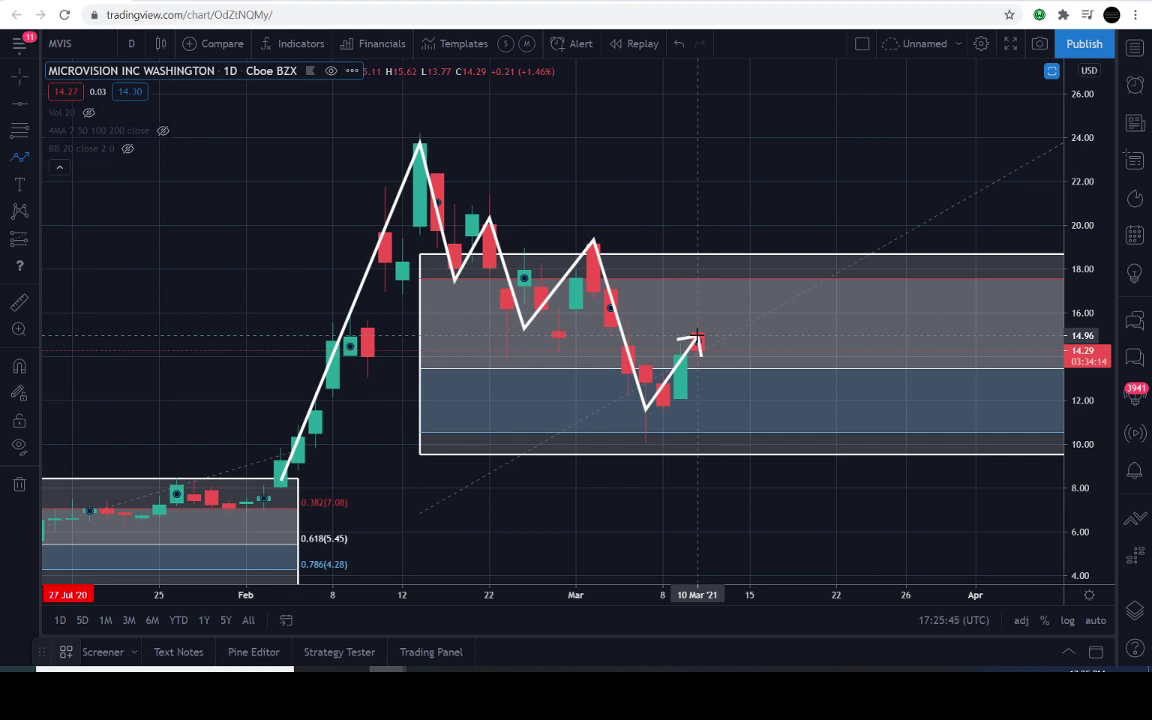
pyautogui.press('Escape')
# Step: Enlarge the newer Fibonacci box, point a temporary arrow from the latest candle down toward the 0.618 level, and discard it
pyautogui.scroll(2, 860, 500)
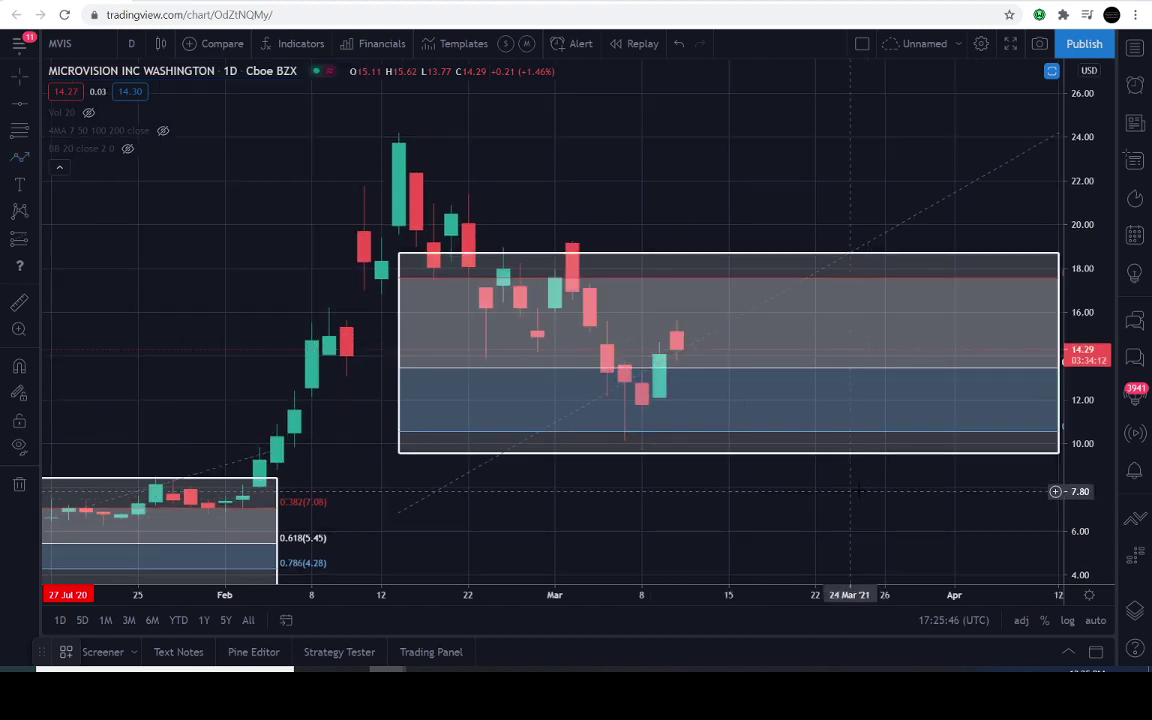
pyautogui.moveTo(1084, 512); pyautogui.dragTo(1078, 376)
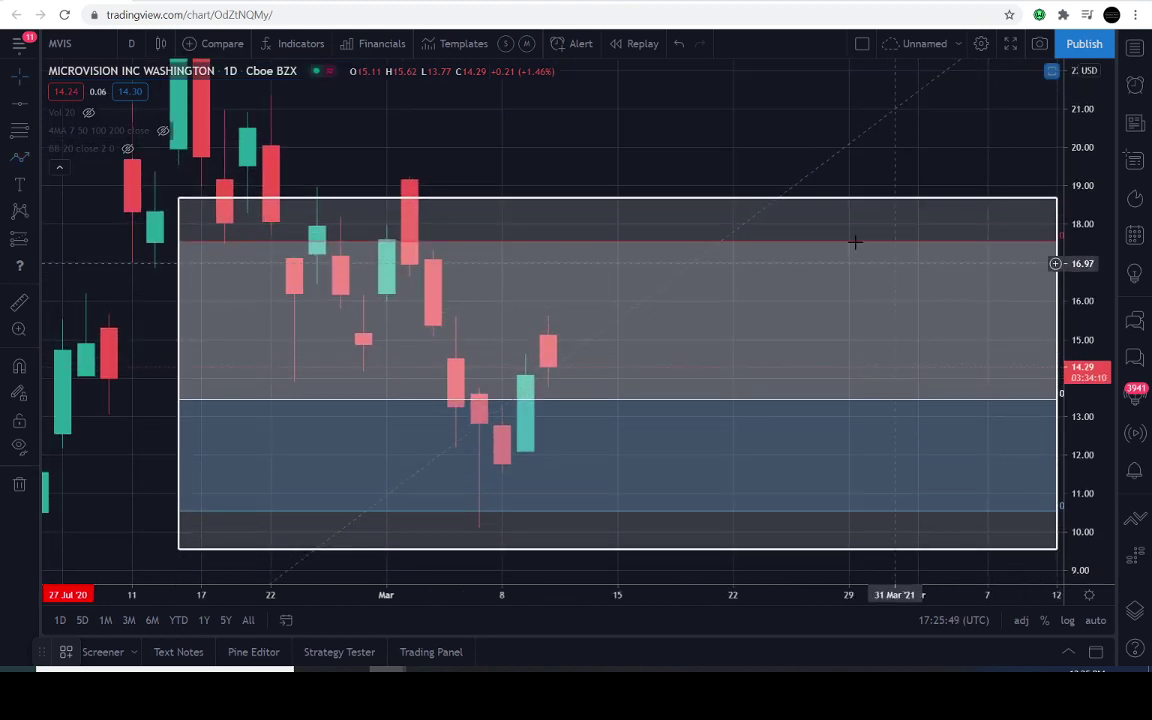
pyautogui.moveTo(669, 163); pyautogui.dragTo(691, 148)
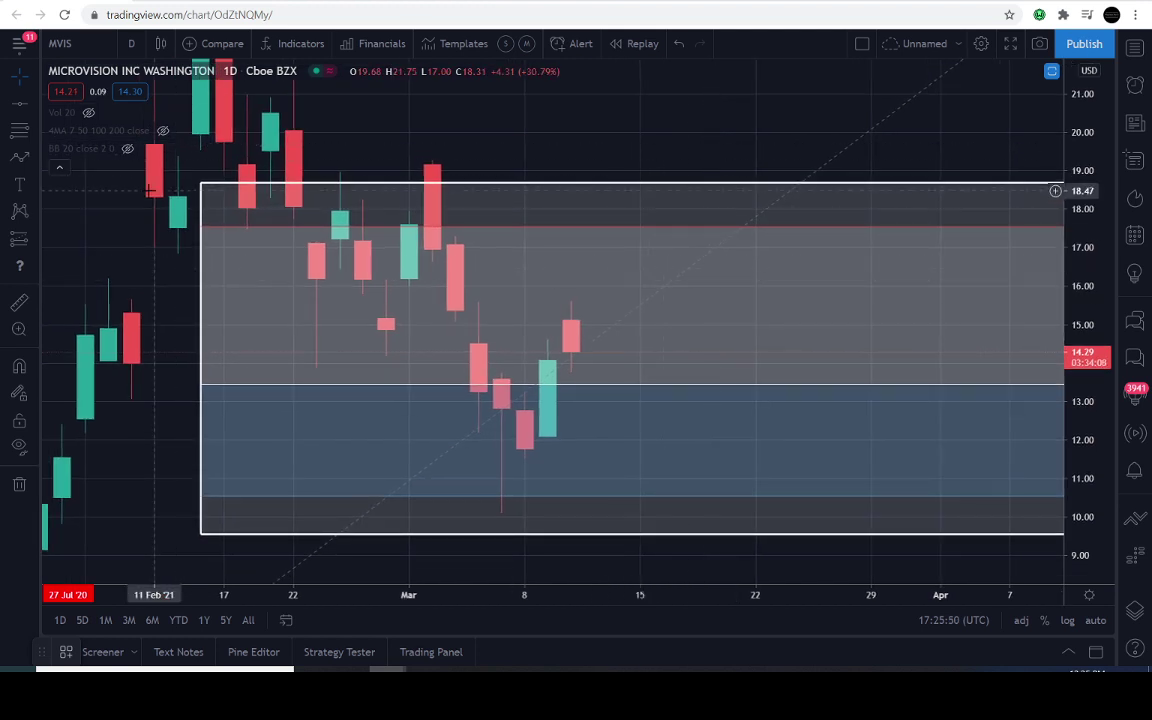
pyautogui.click(21, 158)
pyautogui.click(594, 297)
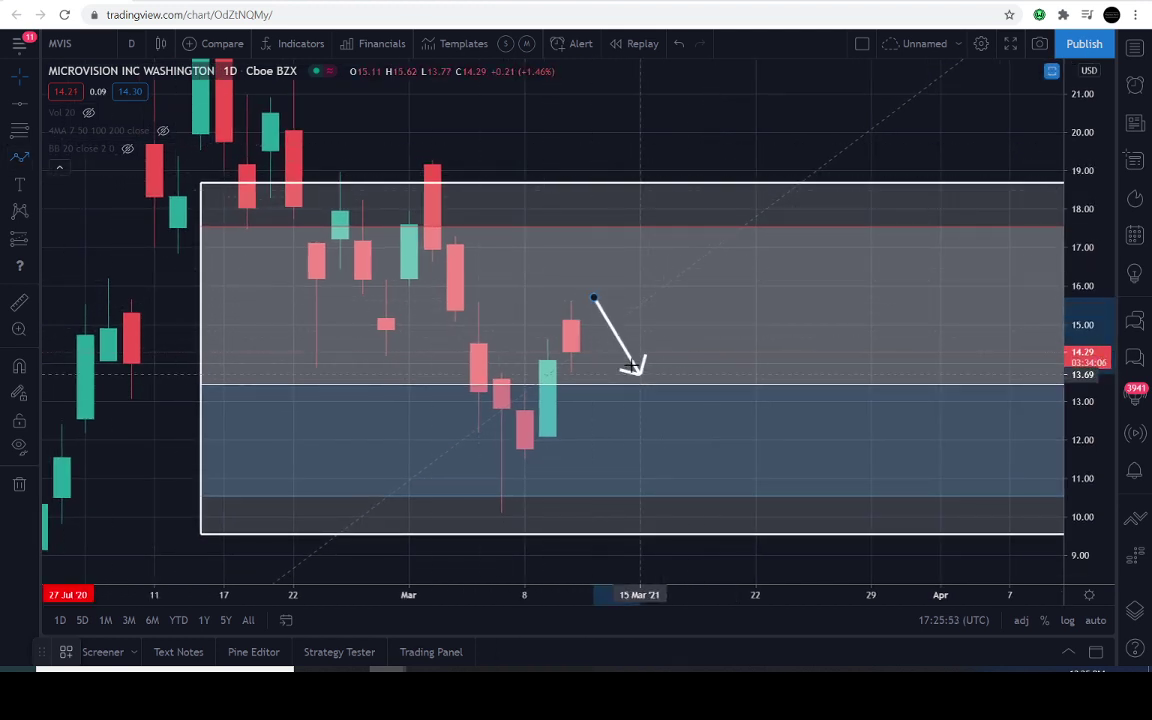
pyautogui.press('Escape')
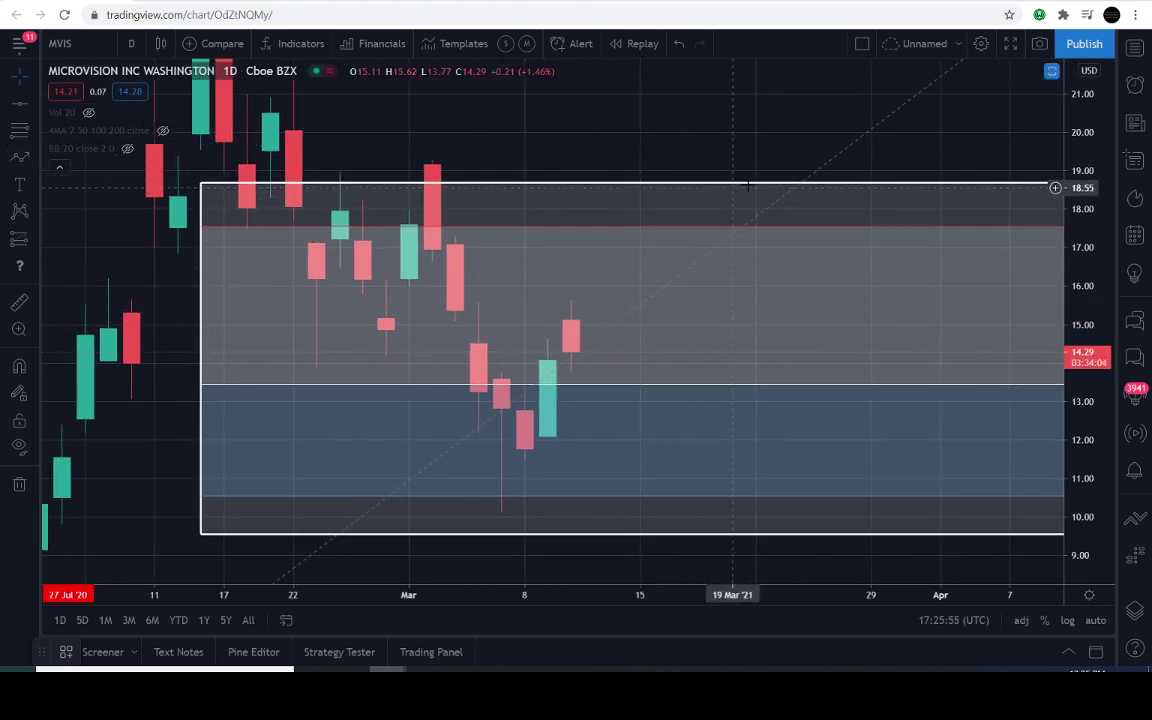
# Step: Start a temporary projection path from the 09 Mar low up to the 10 Mar high and bouncing along the 0.618 (13.46) level
pyautogui.scroll(-2, 670, 152)
pyautogui.moveTo(670, 152); pyautogui.dragTo(603, 211)
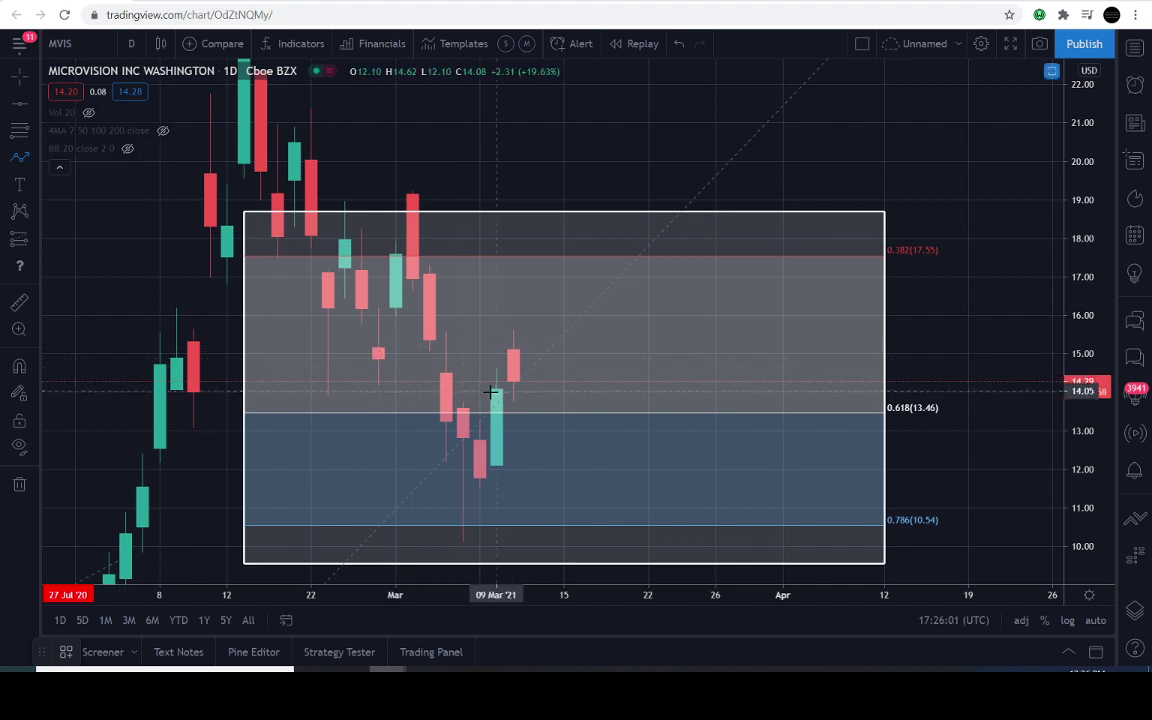
pyautogui.moveTo(494, 472)
pyautogui.mouseDown()
pyautogui.moveTo(530, 341)
pyautogui.moveTo(513, 346)
pyautogui.mouseUp()
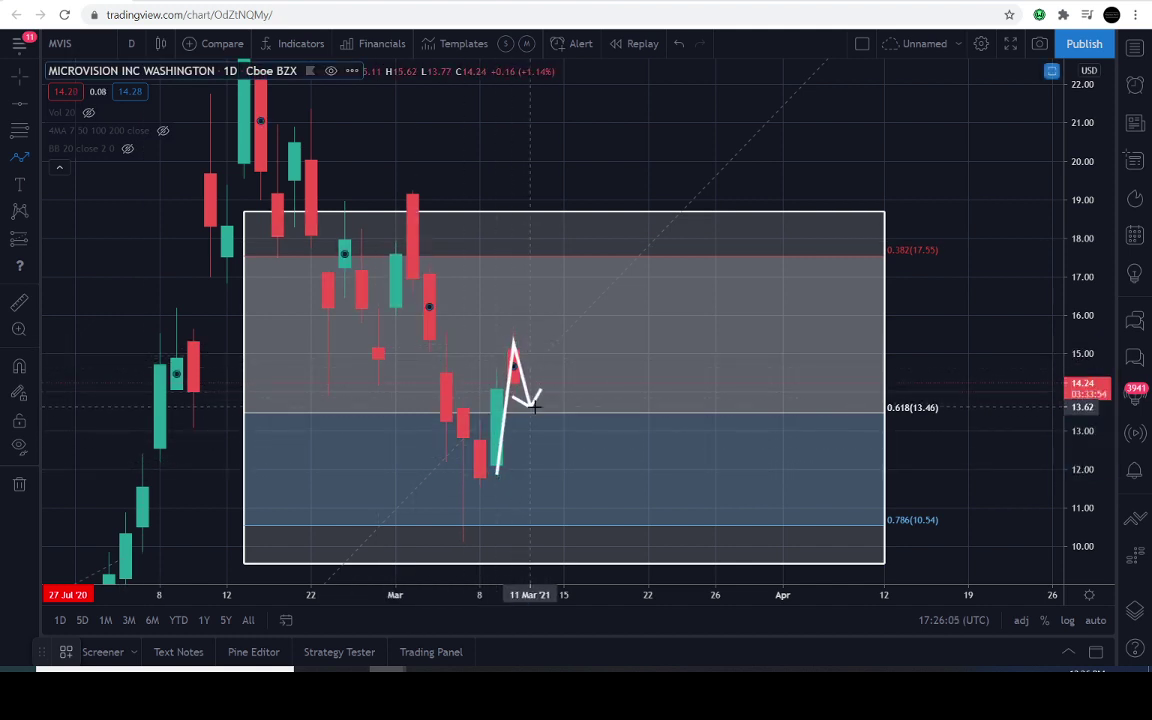
pyautogui.click(530, 415)
pyautogui.click(564, 412)
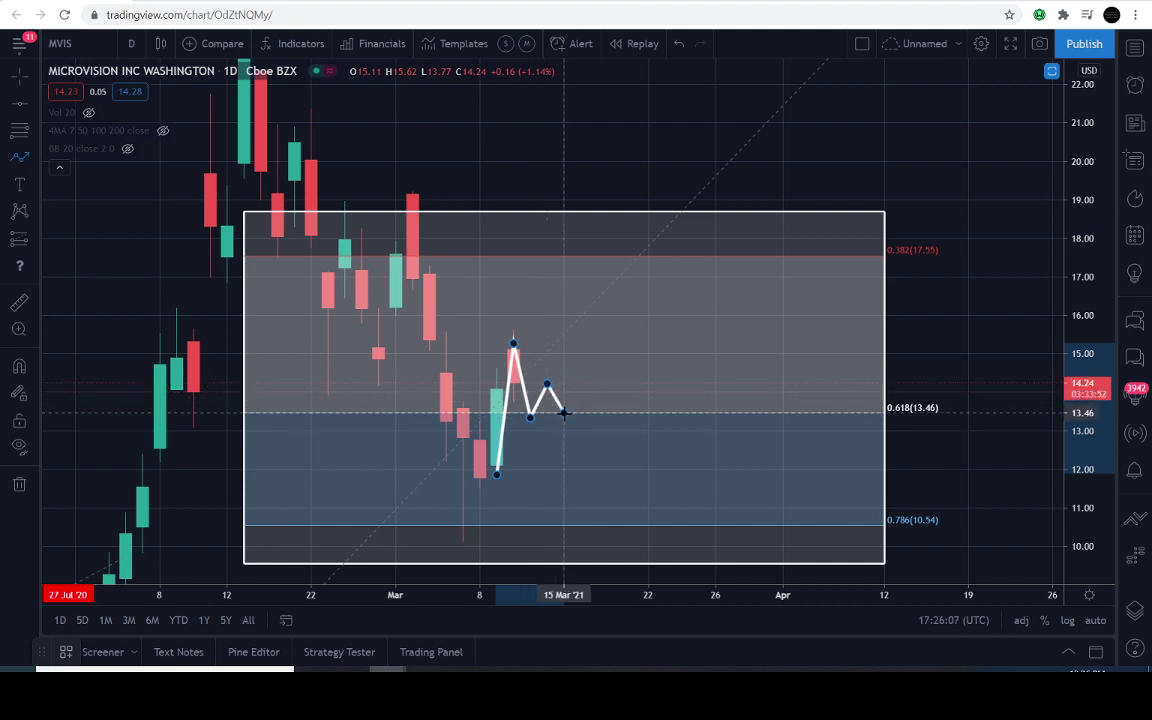
pyautogui.click(580, 383)
pyautogui.click(613, 418)
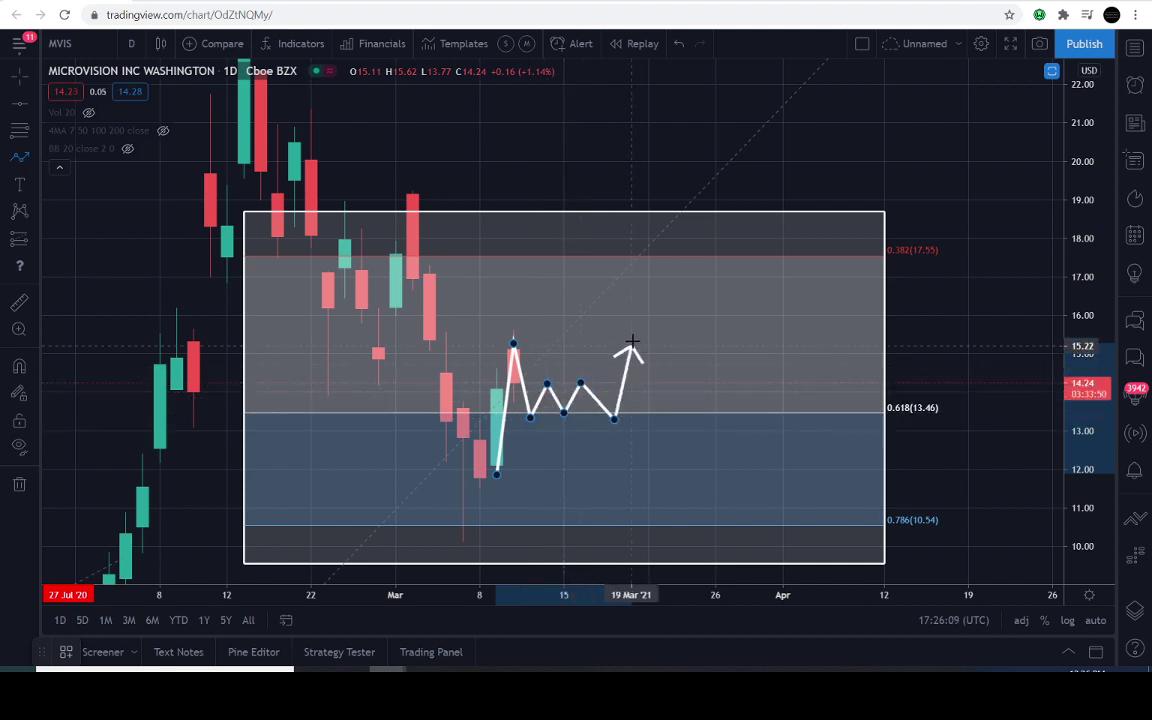
# Step: Extend the temporary projection with rising swings through late March to about 16.00, between the 0.618 and 0.382 levels
pyautogui.click(631, 328)
pyautogui.click(648, 372)
pyautogui.click(681, 296)
pyautogui.click(715, 335)
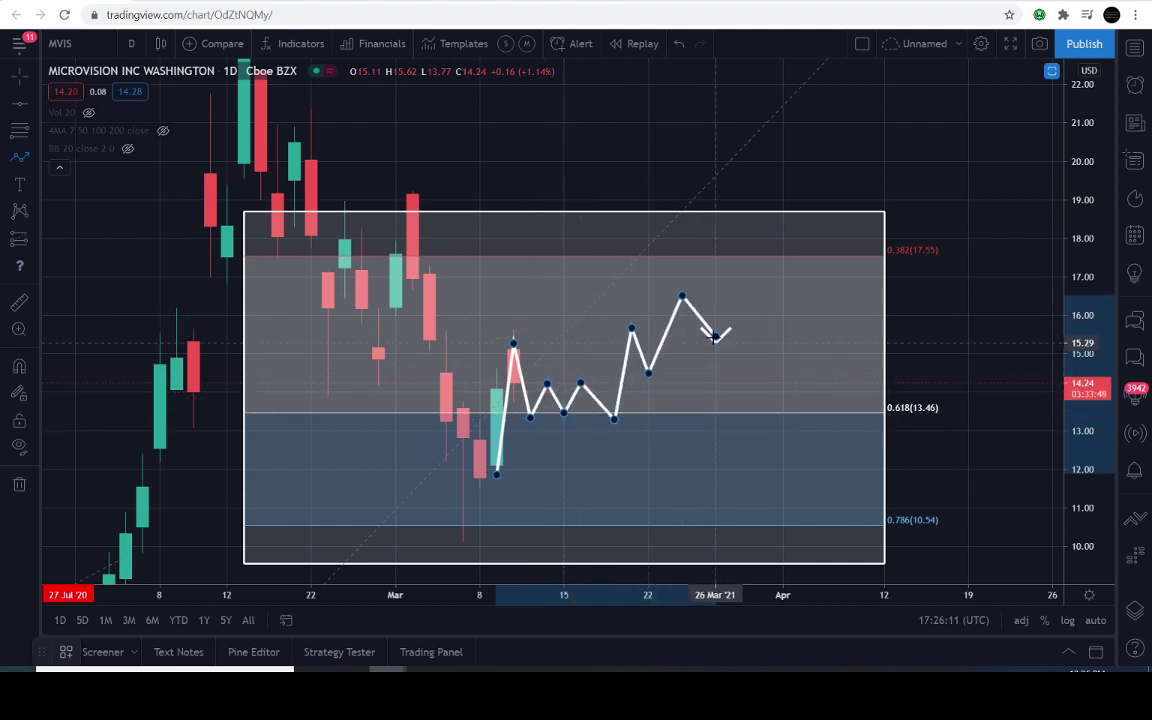
pyautogui.click(732, 277)
pyautogui.click(749, 312)
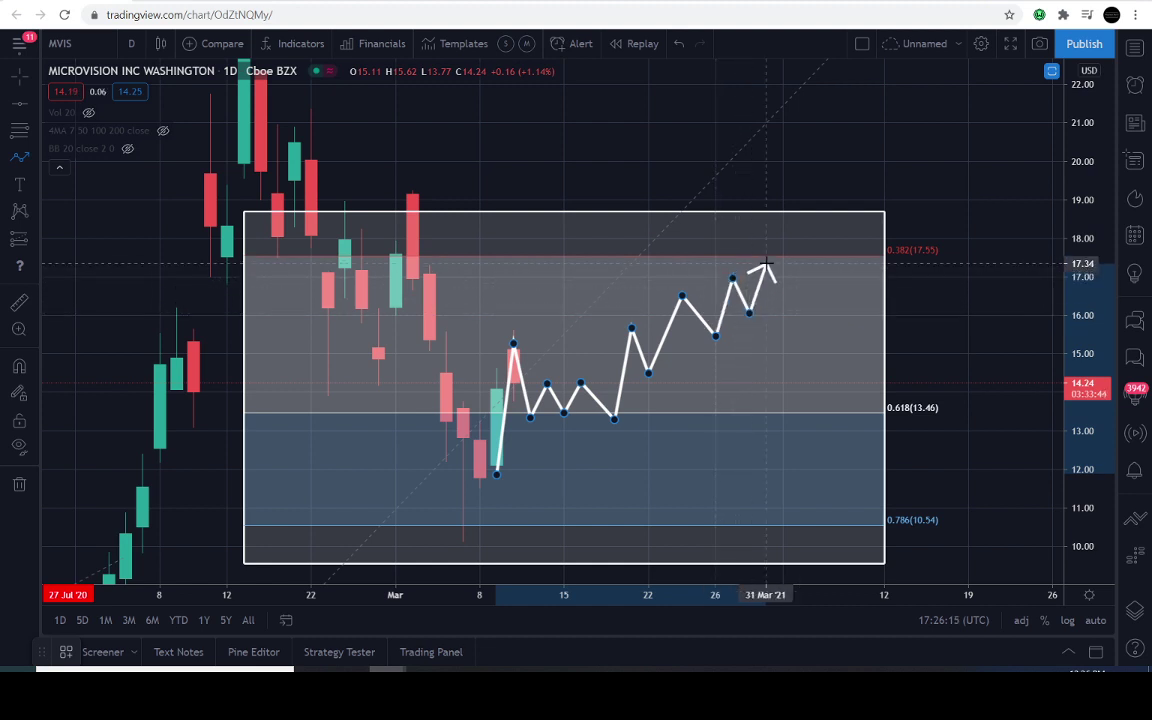
# Step: Project the path past the 0.382 (17.55) level, above the box to about 20.30 and back to 18.72 on 13 Apr, and discard it
pyautogui.click(765, 260)
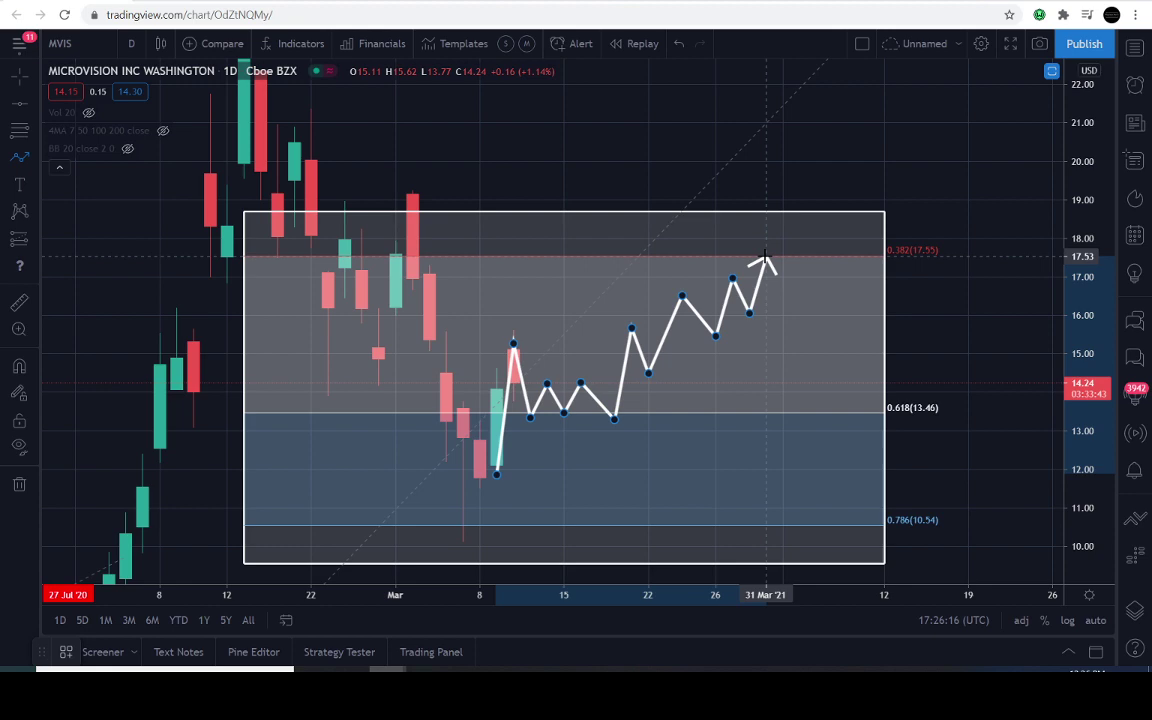
pyautogui.click(782, 304)
pyautogui.click(799, 207)
pyautogui.click(850, 150)
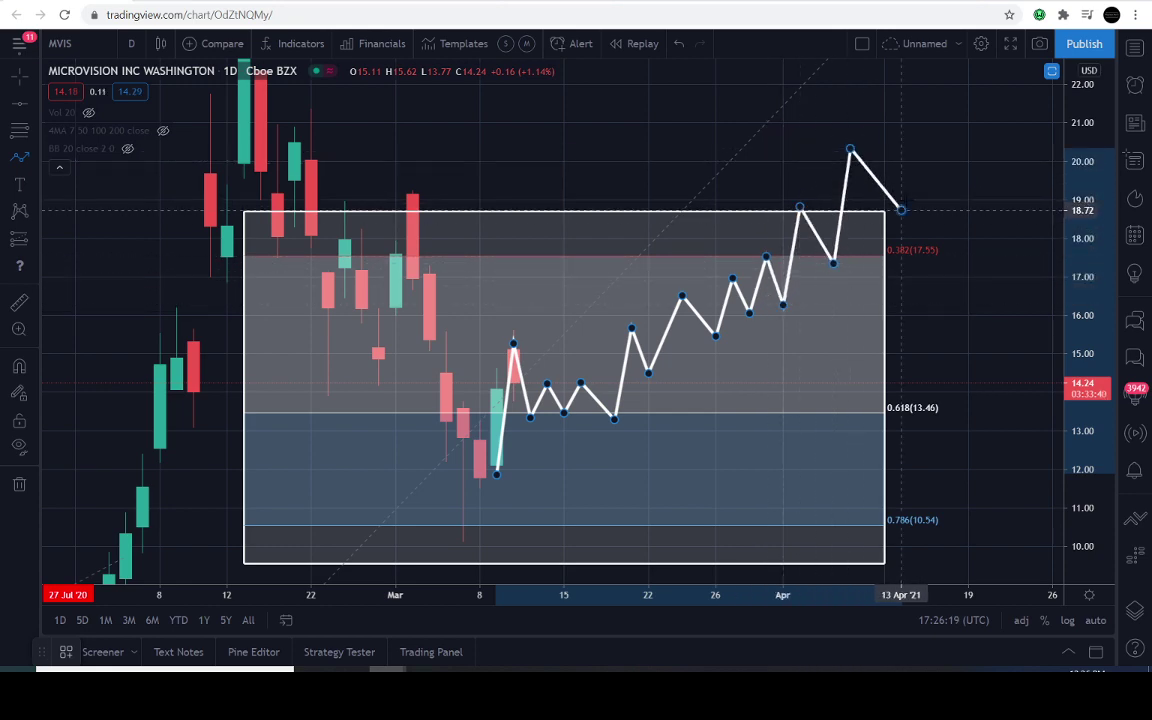
pyautogui.click(901, 210)
pyautogui.press('Escape')
# Step: Compare both Fibonacci boxes in one view together with the yellow 28.14 line and the empty space through May
pyautogui.moveTo(930, 226); pyautogui.dragTo(869, 226)
pyautogui.scroll(-3, 869, 226)
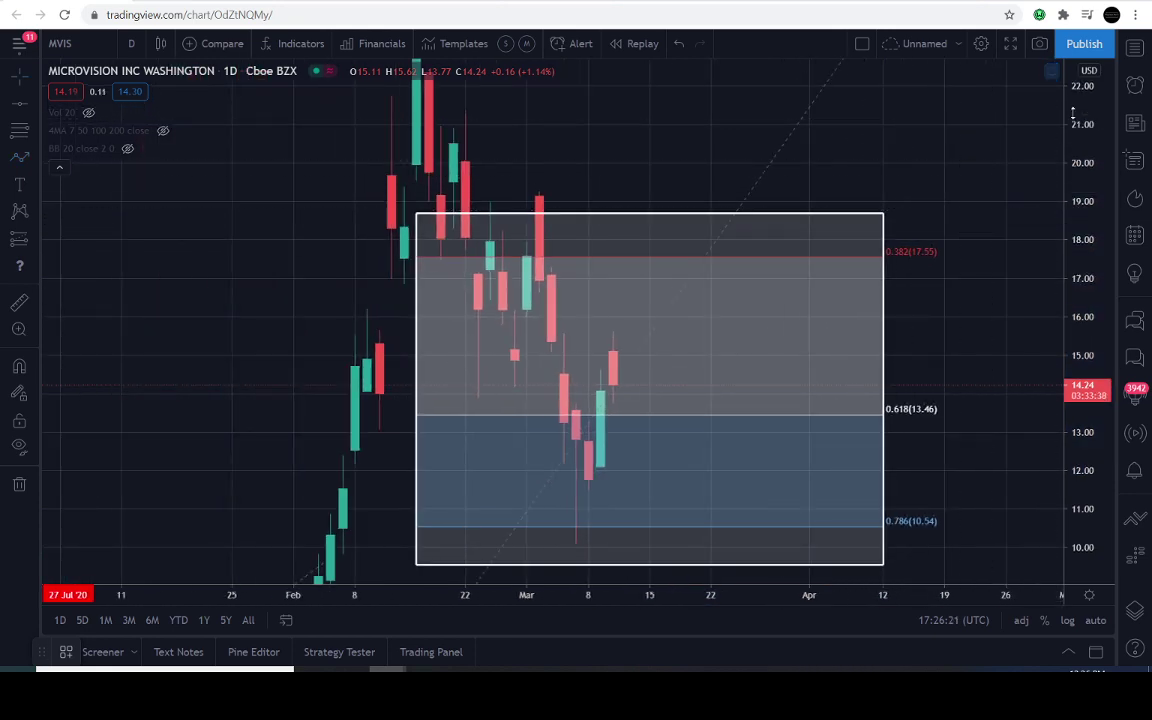
pyautogui.moveTo(1072, 113); pyautogui.dragTo(1099, 438)
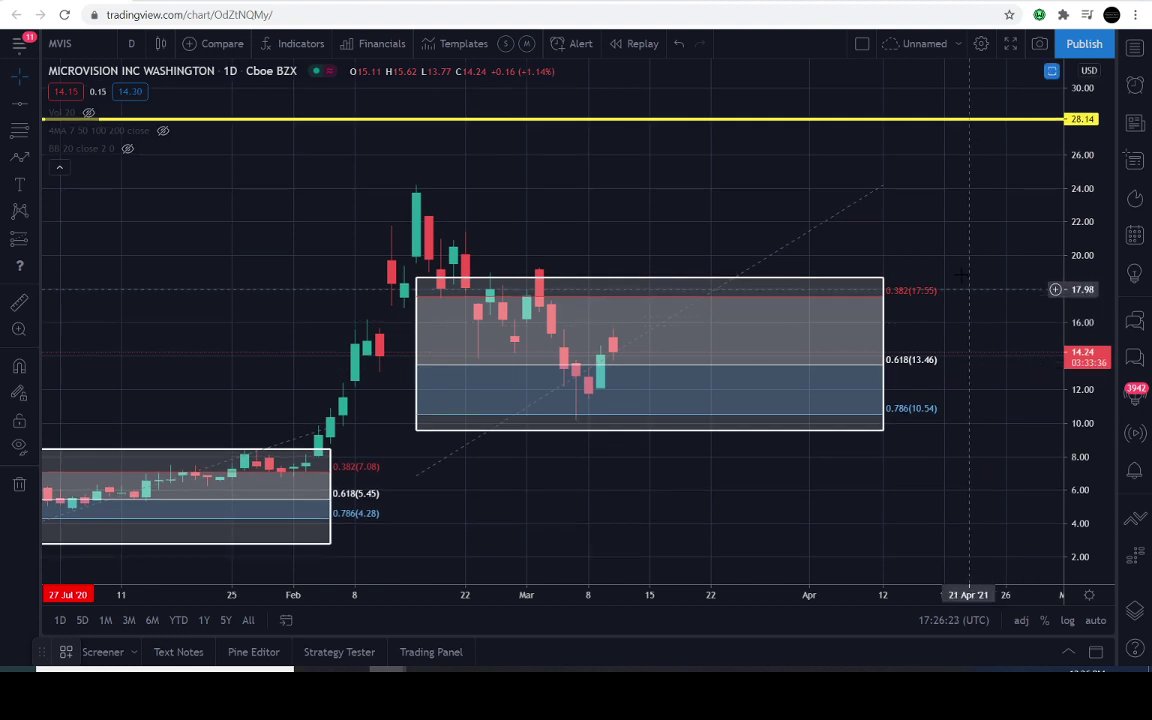
pyautogui.moveTo(944, 236); pyautogui.dragTo(840, 249)
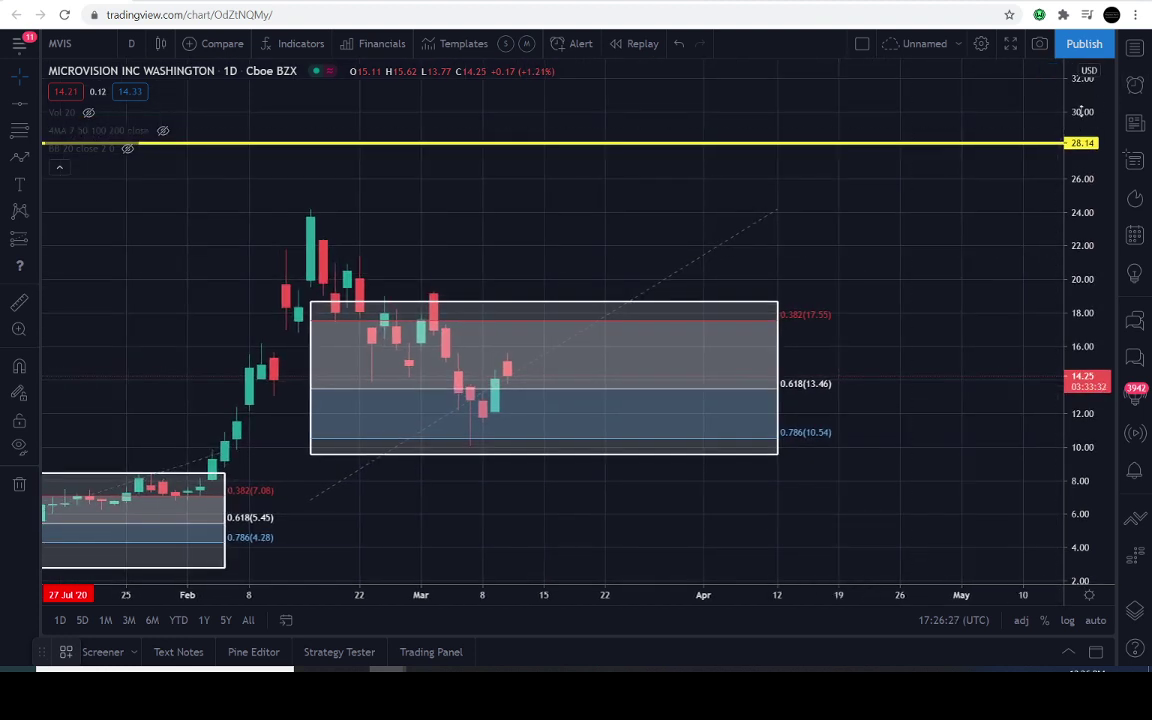
pyautogui.moveTo(1080, 112); pyautogui.dragTo(1089, 174)
pyautogui.scroll(-4, 1089, 174)
pyautogui.moveTo(1000, 270); pyautogui.dragTo(923, 284)
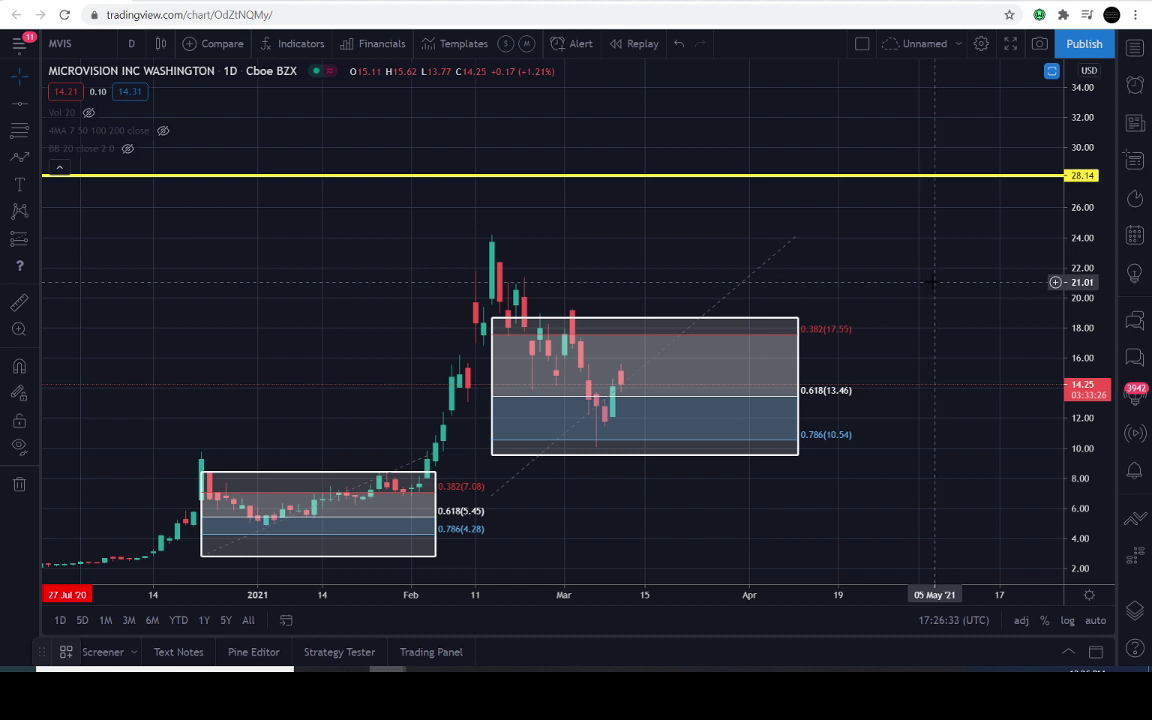
pyautogui.moveTo(936, 284); pyautogui.dragTo(912, 286)
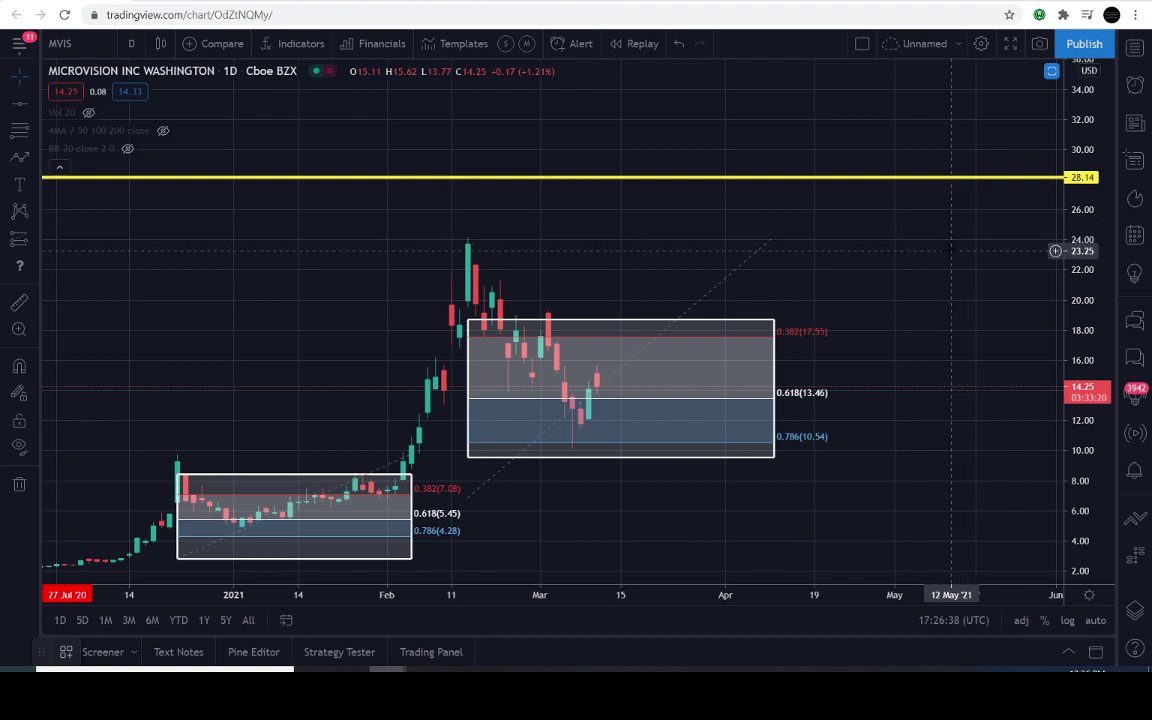
pyautogui.moveTo(951, 251); pyautogui.dragTo(945, 250)
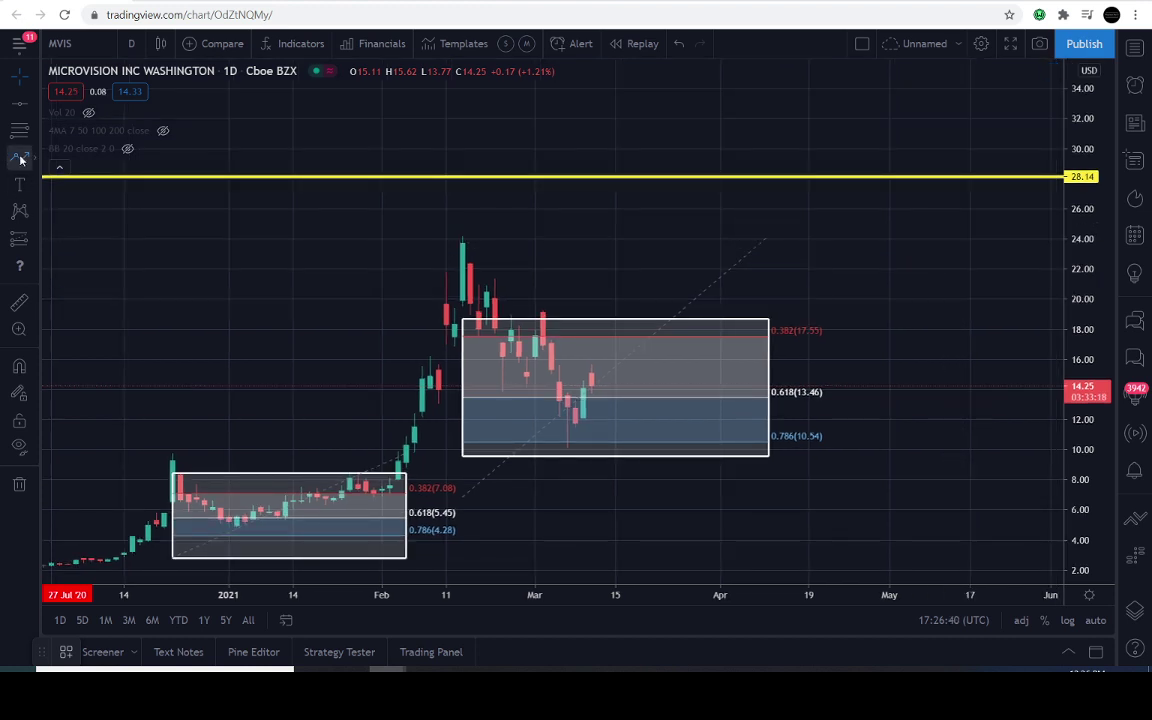
# Step: Point temporary arrows at the 16 Feb high near 24.05 and the 05 Mar low near 10.39, discarding each one
pyautogui.click(20, 158)
pyautogui.moveTo(293, 287); pyautogui.dragTo(462, 235)
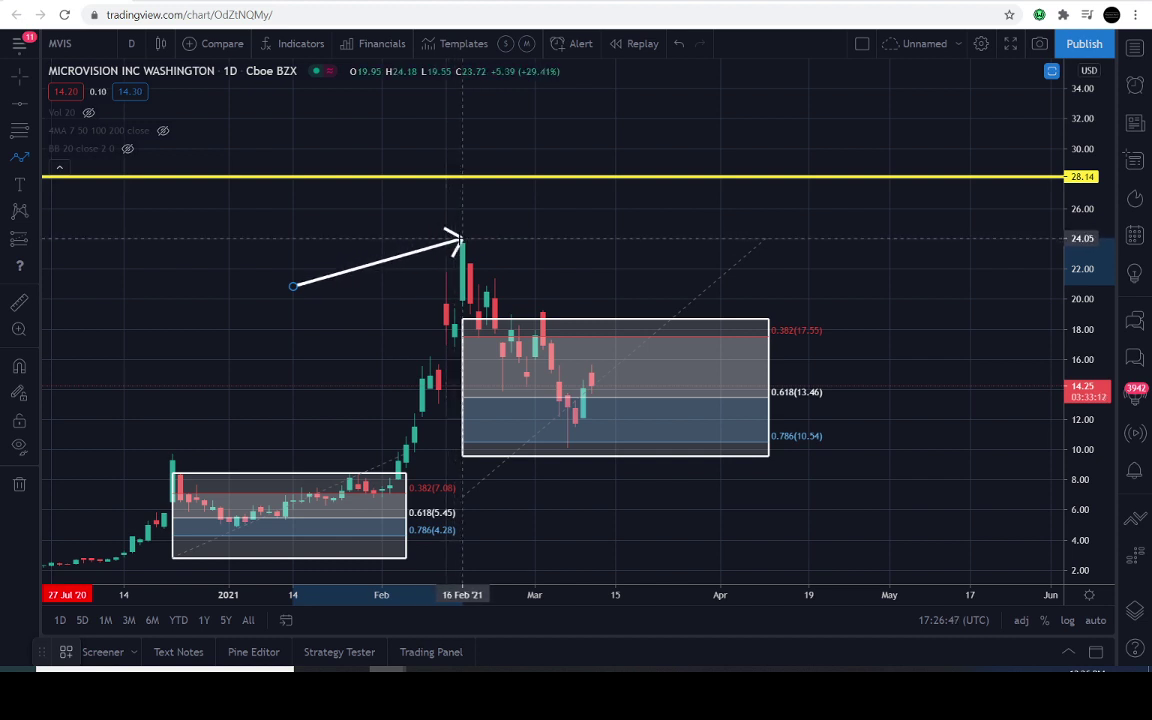
pyautogui.press('Escape')
pyautogui.click(20, 160)
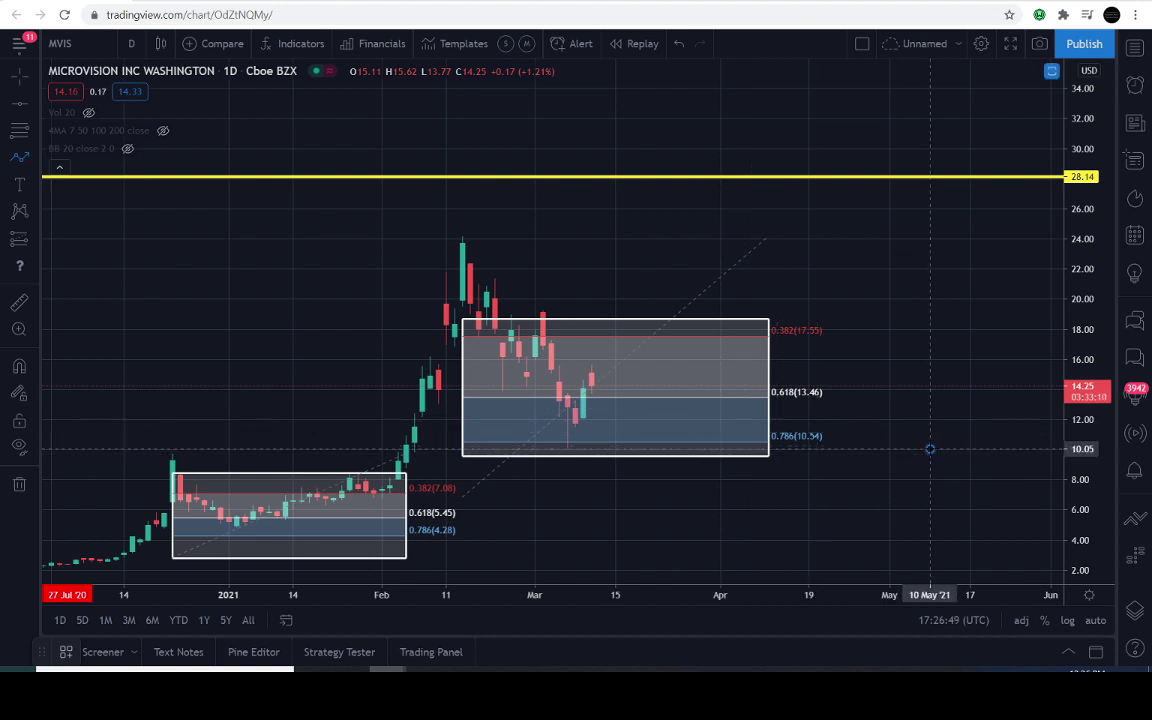
pyautogui.moveTo(930, 449); pyautogui.dragTo(575, 449)
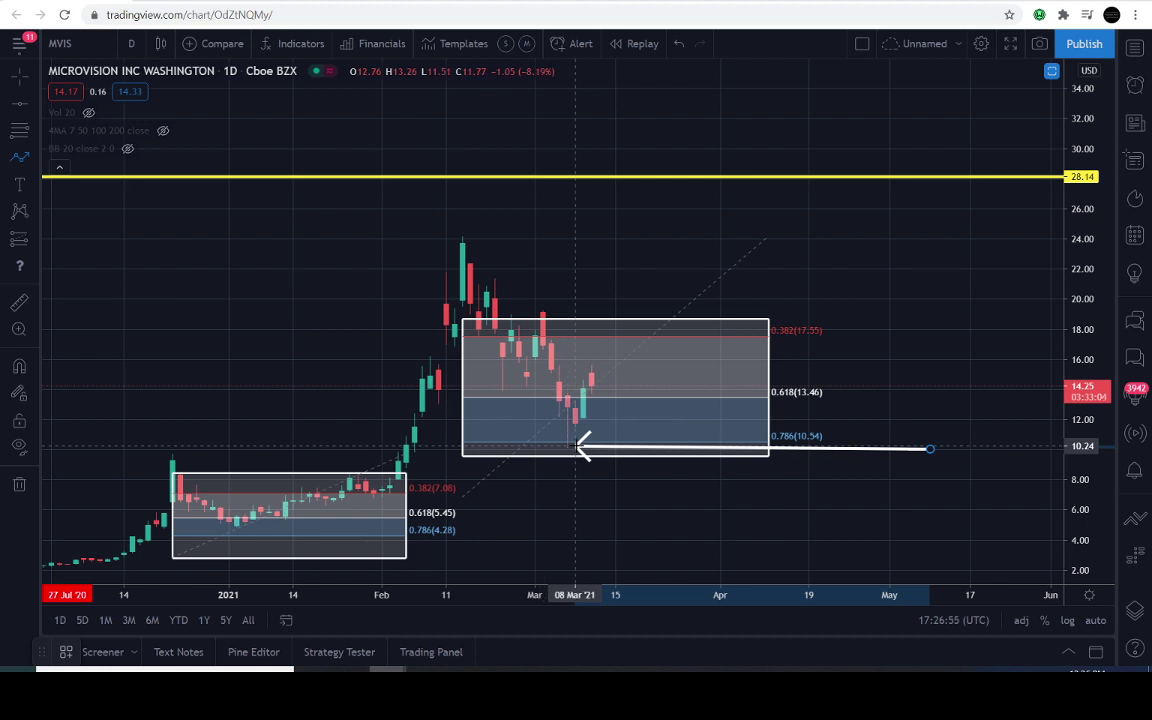
pyautogui.moveTo(575, 449); pyautogui.dragTo(568, 449)
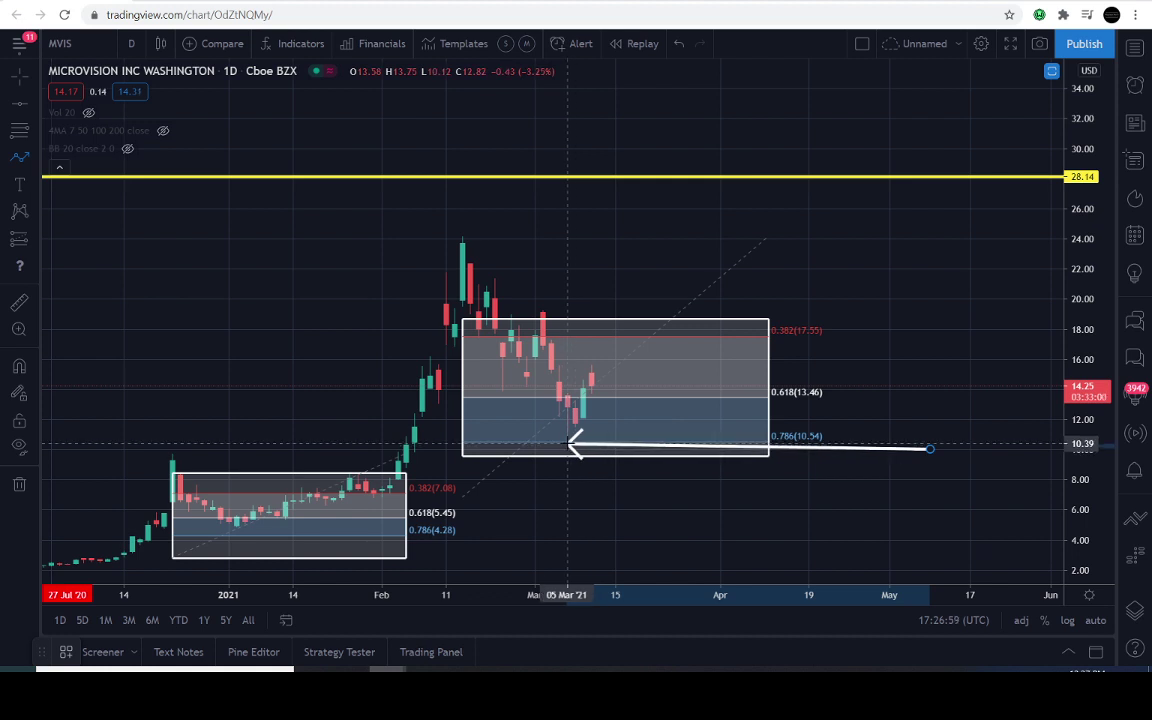
pyautogui.press('Escape')
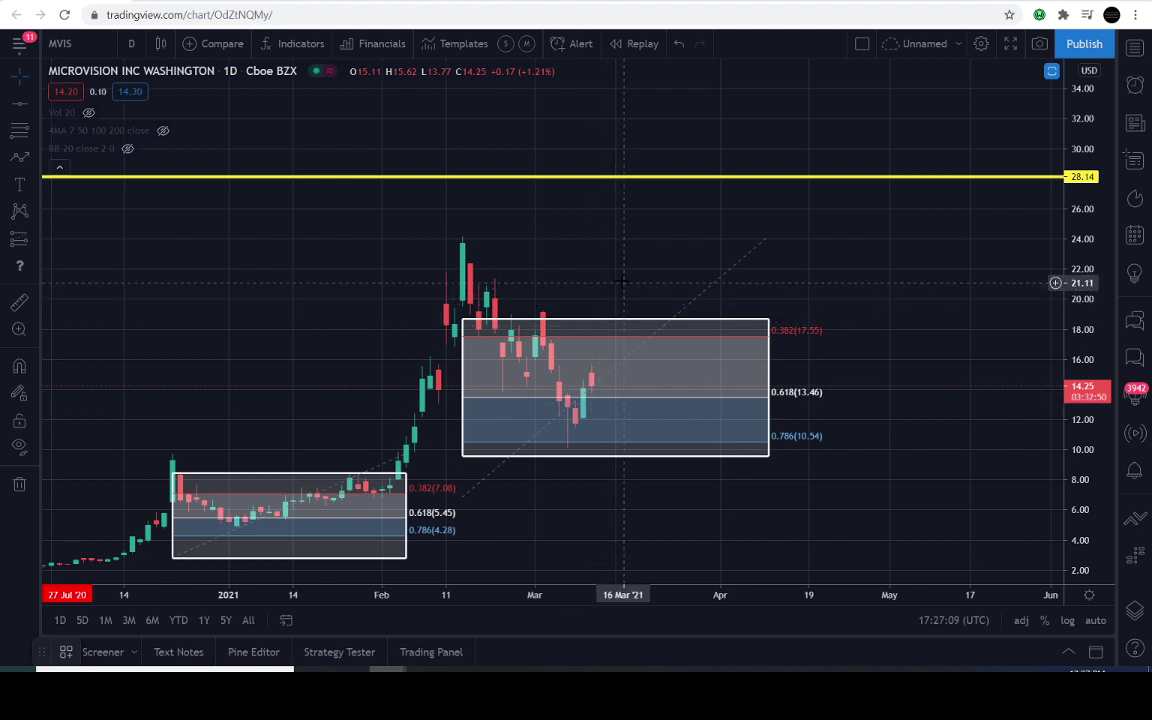
# Step: Point a temporary vertical arrow on 15 Mar from about 6.00 up to the newer box's 0.618 (13.46) level and discard it
pyautogui.moveTo(615, 284); pyautogui.dragTo(601, 292)
pyautogui.moveTo(900, 321); pyautogui.dragTo(848, 334)
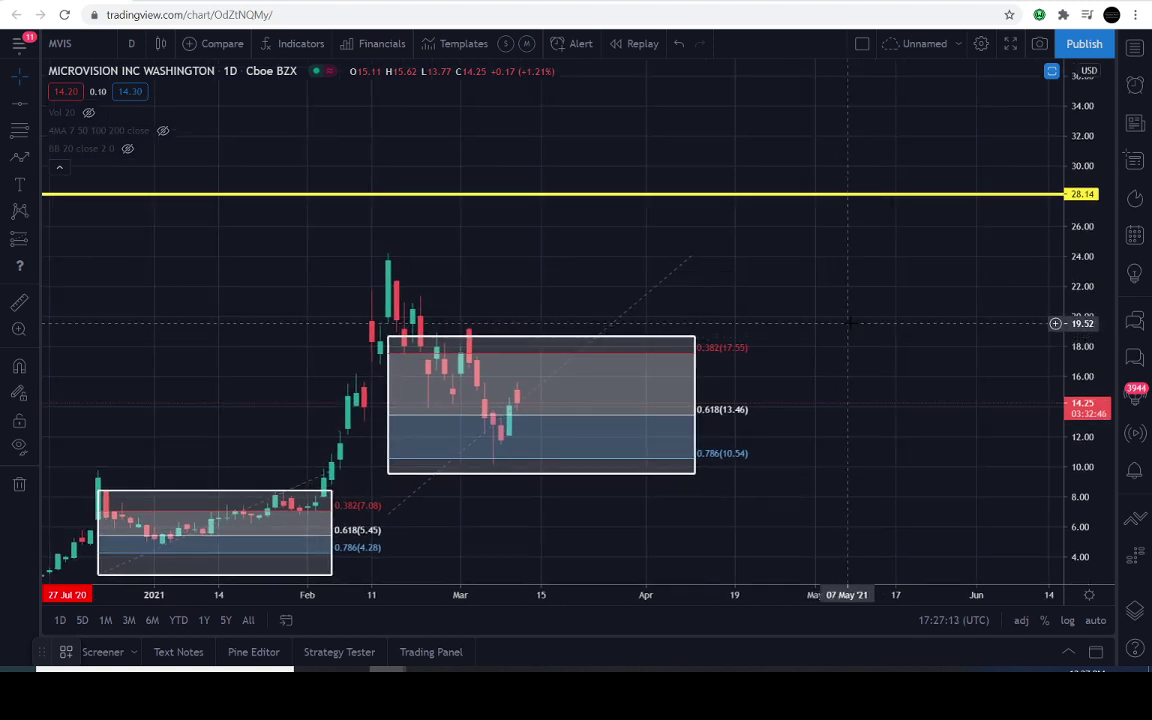
pyautogui.moveTo(899, 422); pyautogui.dragTo(902, 395)
pyautogui.moveTo(1075, 508); pyautogui.dragTo(1075, 388)
pyautogui.moveTo(902, 460); pyautogui.dragTo(998, 316)
pyautogui.scroll(3, 918, 319)
pyautogui.click(19, 157)
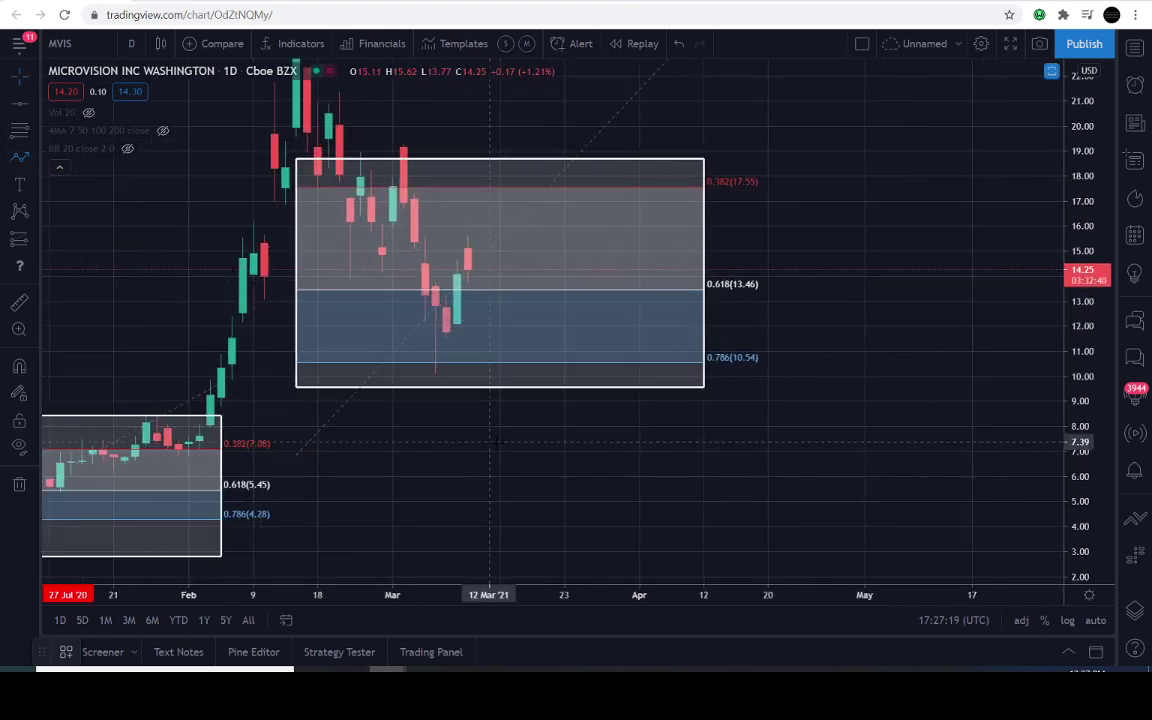
pyautogui.click(500, 484)
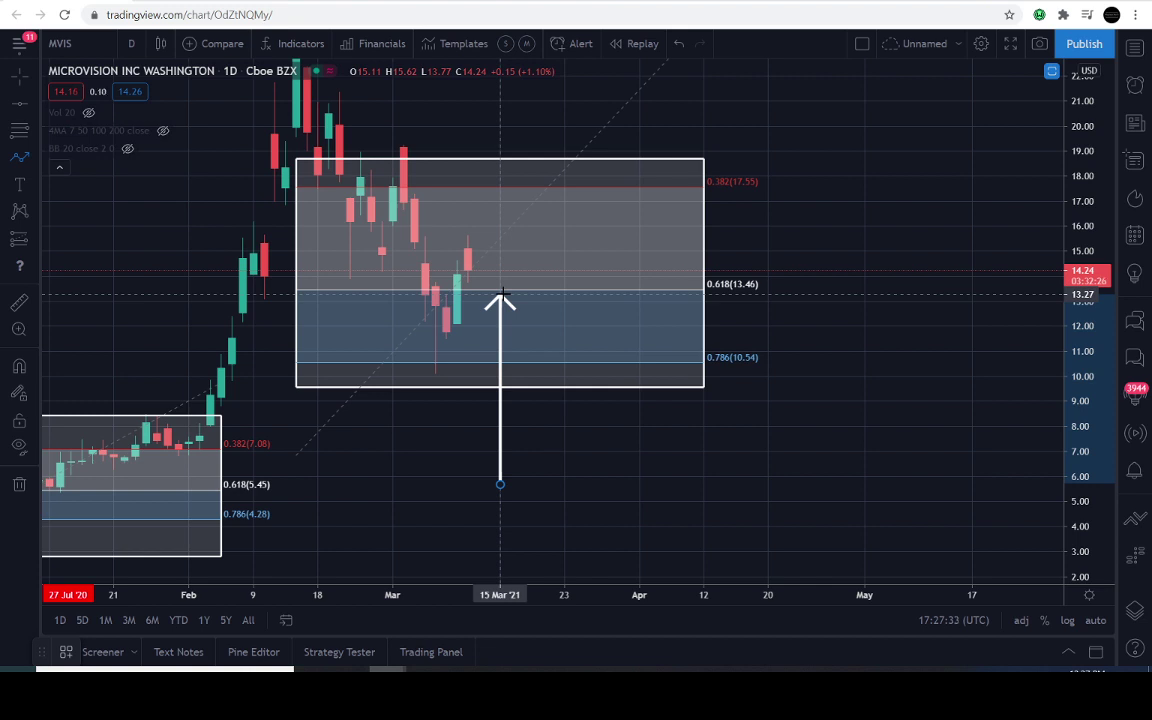
pyautogui.press('Escape')
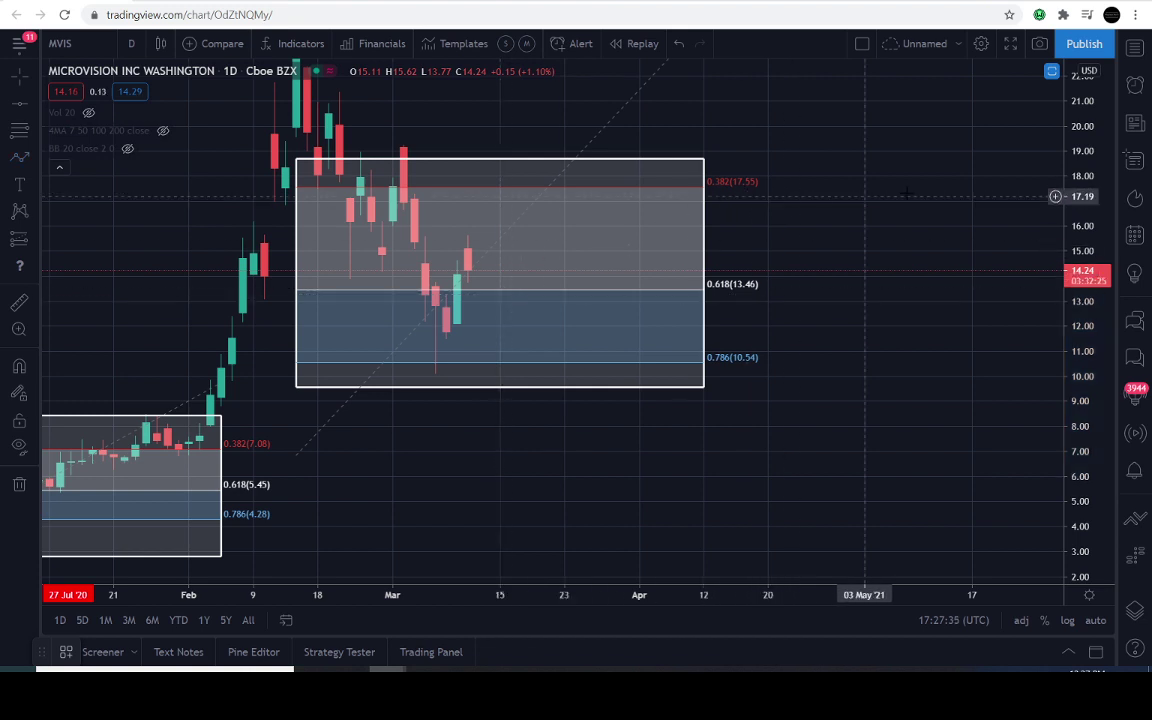
# Step: Start a temporary projection path at the 09 Mar candle and swing it around the 0.618 (13.46) level to about 14.47 on 17 Mar
pyautogui.moveTo(1069, 154); pyautogui.dragTo(1076, 305)
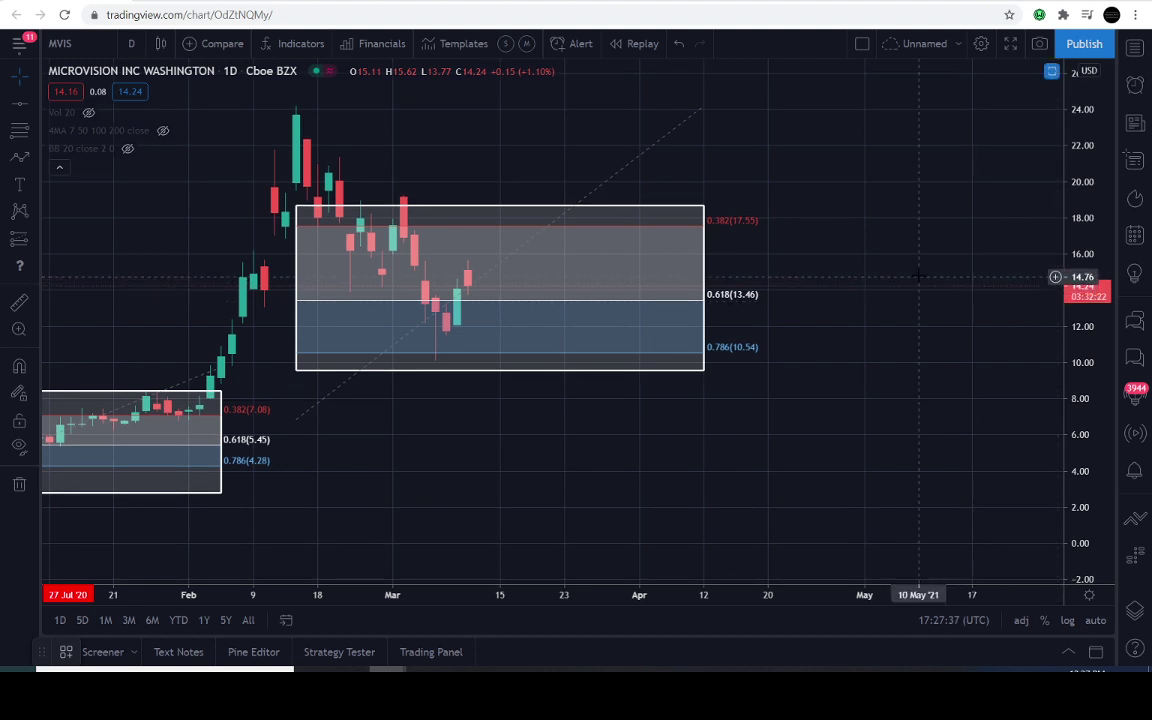
pyautogui.moveTo(920, 272); pyautogui.dragTo(889, 363)
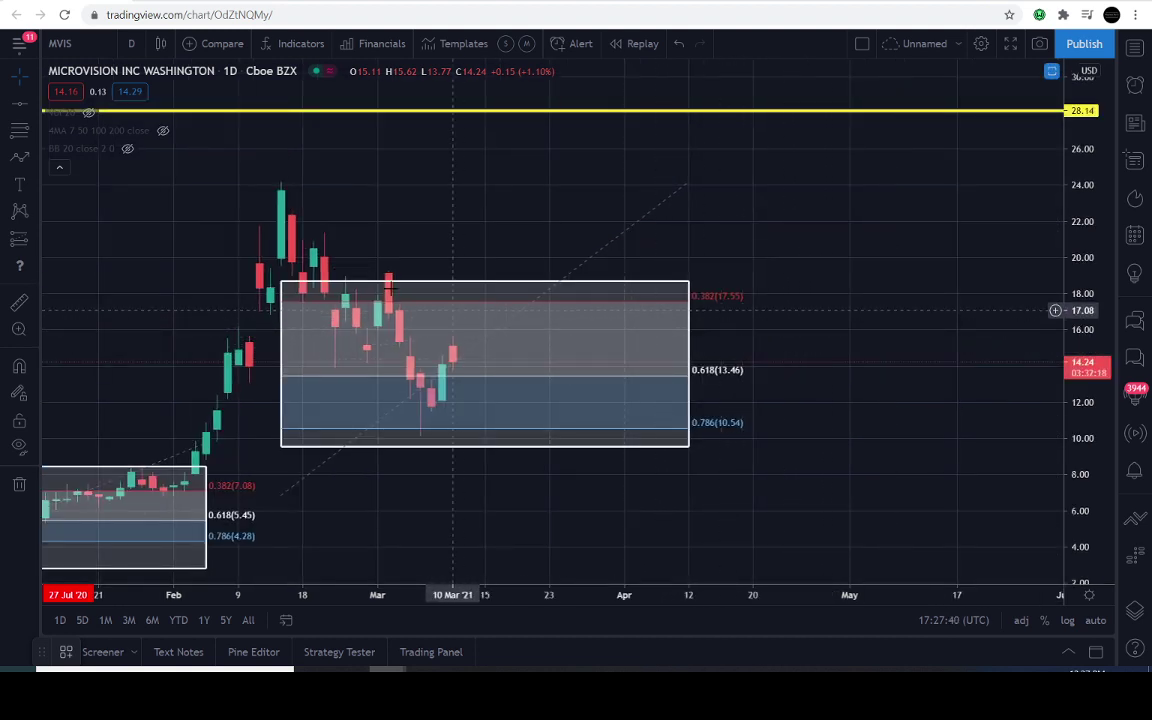
pyautogui.click(20, 156)
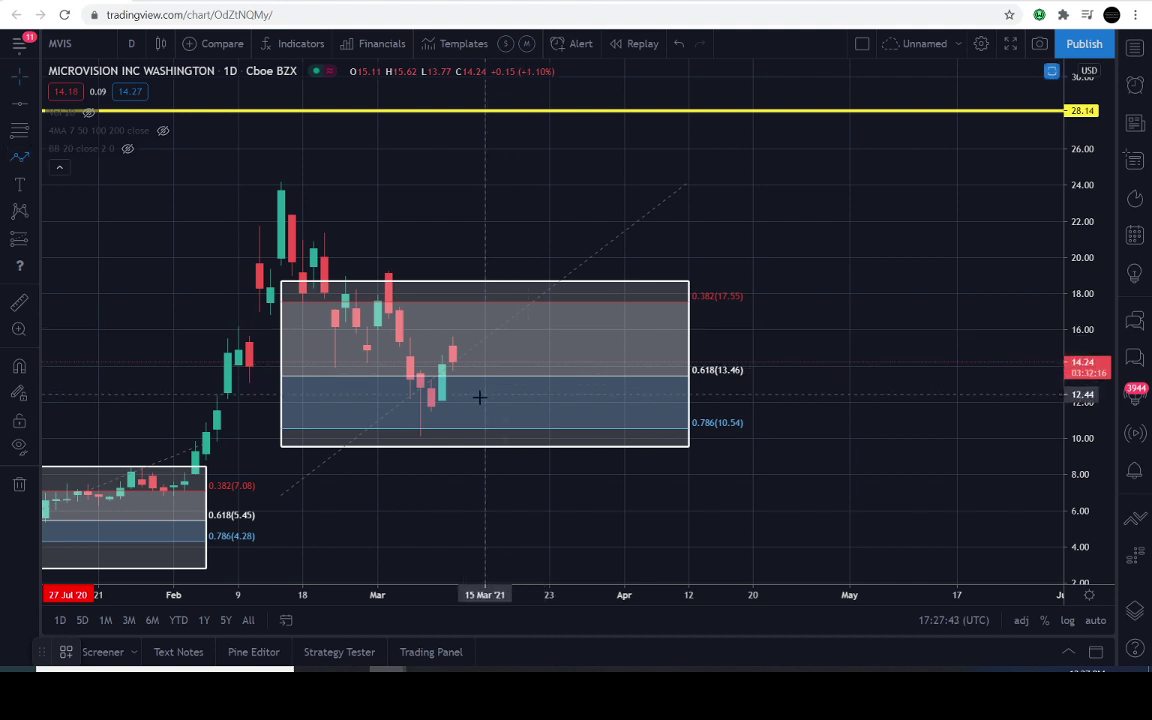
pyautogui.click(442, 410)
pyautogui.click(463, 352)
pyautogui.click(485, 387)
pyautogui.click(506, 358)
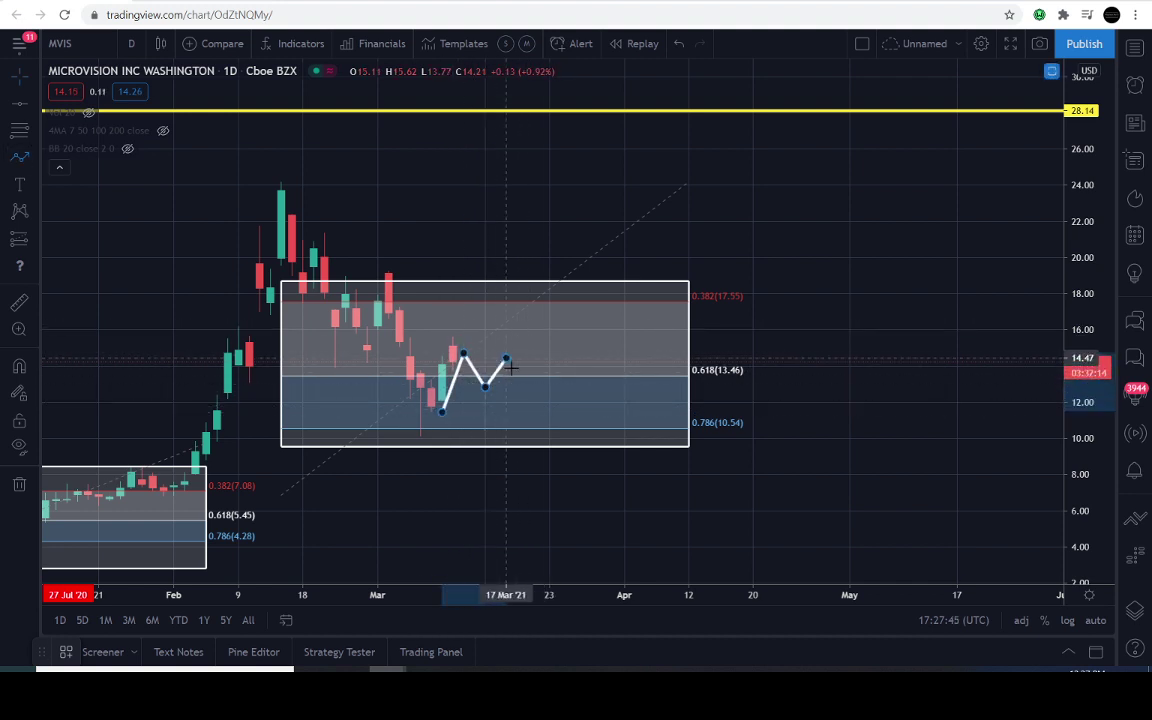
# Step: Extend the projection path with falling swings to the 0.786 (10.54) level in late March and discard it
pyautogui.click(528, 400)
pyautogui.click(549, 378)
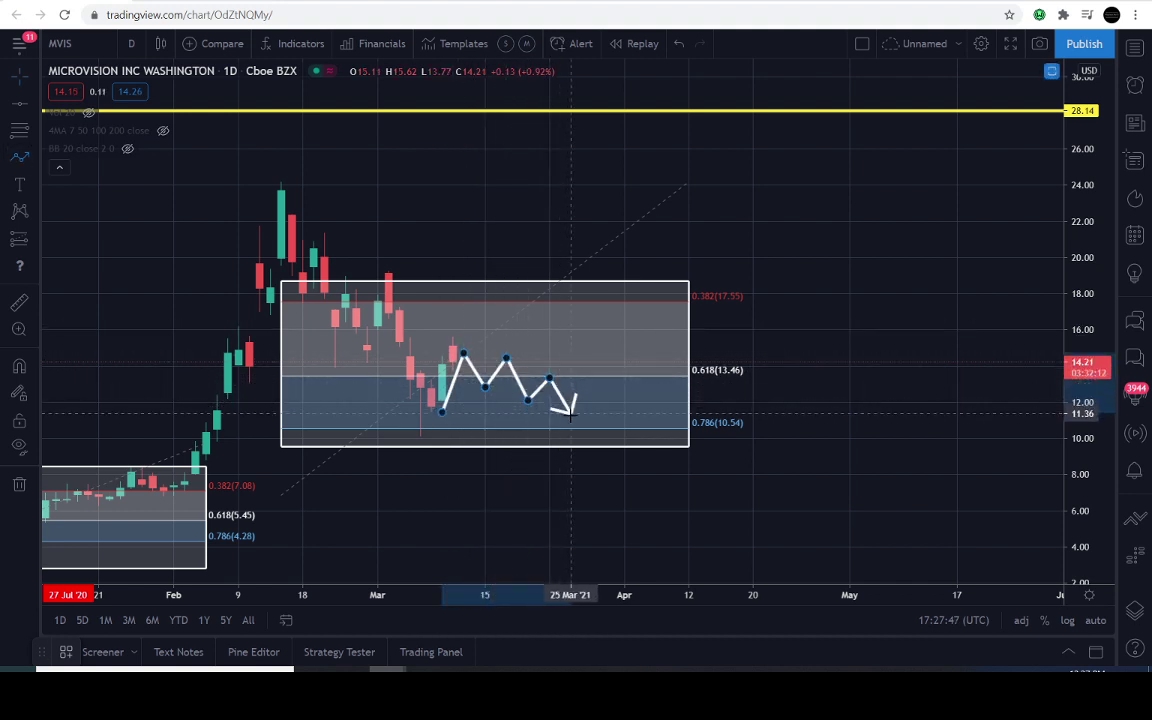
pyautogui.click(571, 424)
pyautogui.click(581, 411)
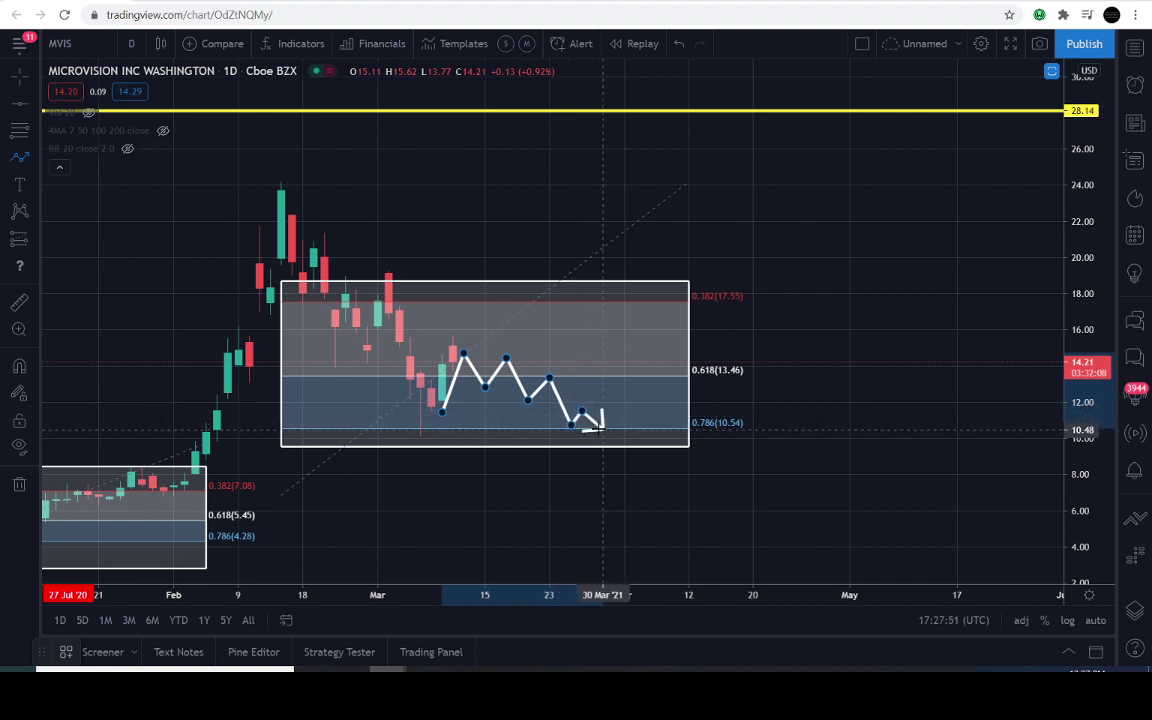
pyautogui.press('Escape')
# Step: Mark the extremes of the decline with temporary arrows, one at the February peak near 23.97 and one at the March low near 10.19, discarding both
pyautogui.moveTo(476, 243); pyautogui.dragTo(560, 281)
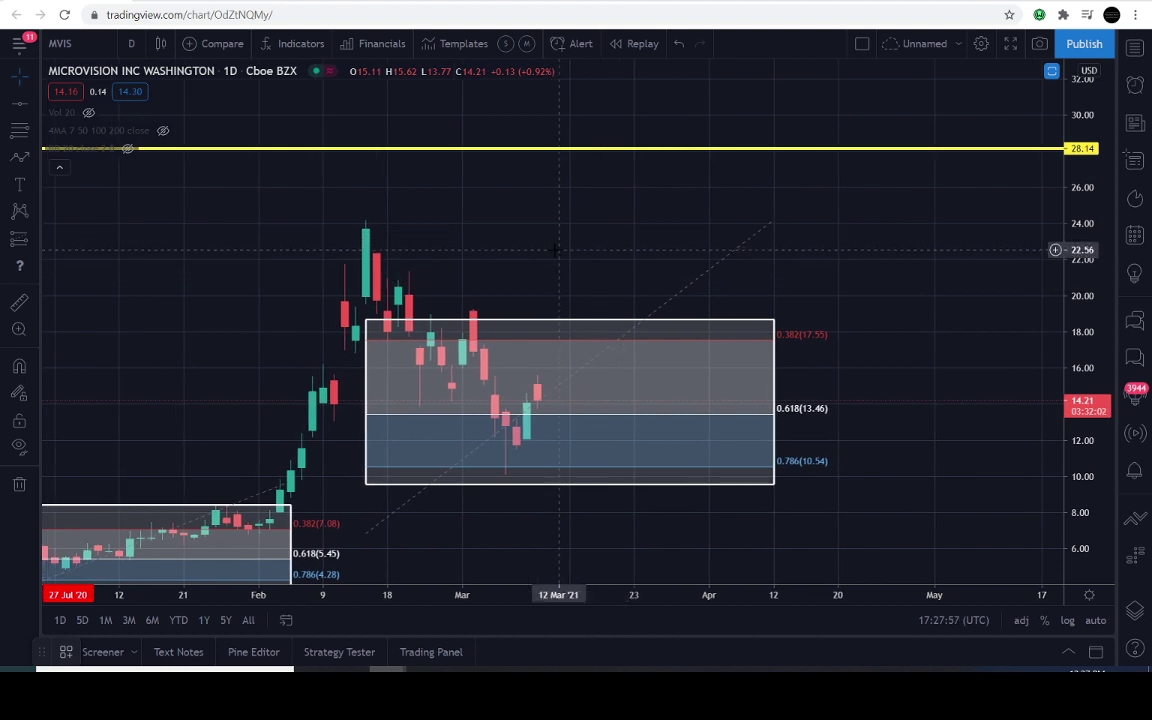
pyautogui.moveTo(559, 245); pyautogui.dragTo(562, 245)
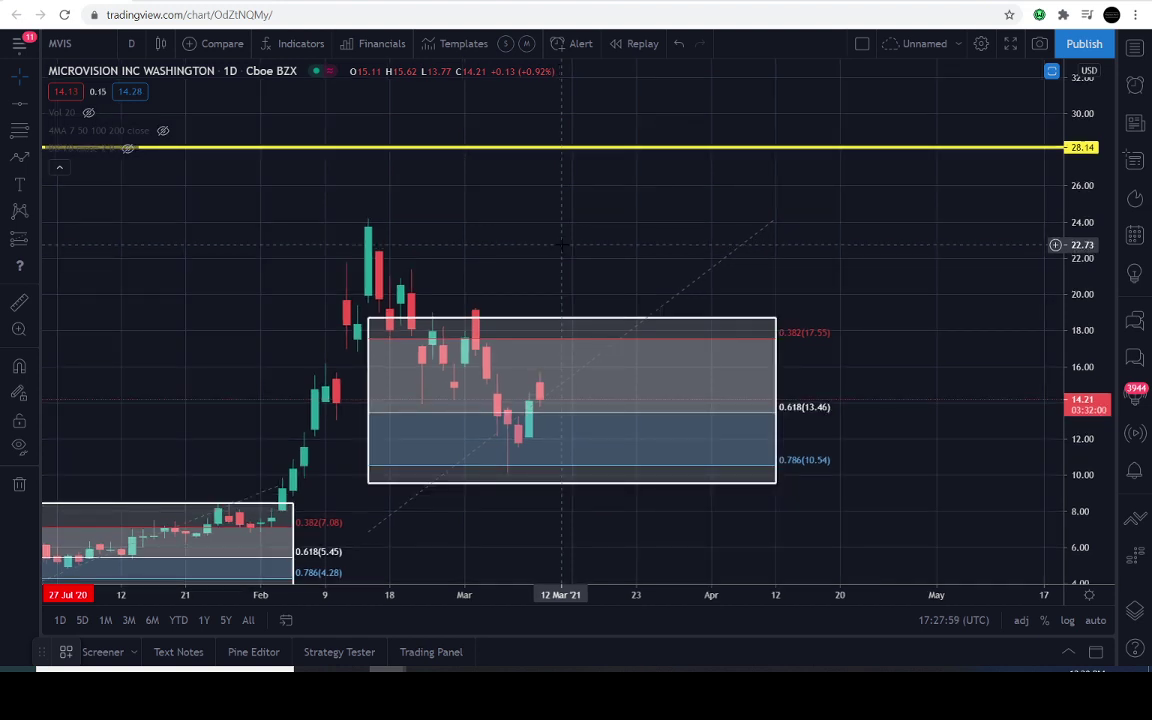
pyautogui.click(19, 157)
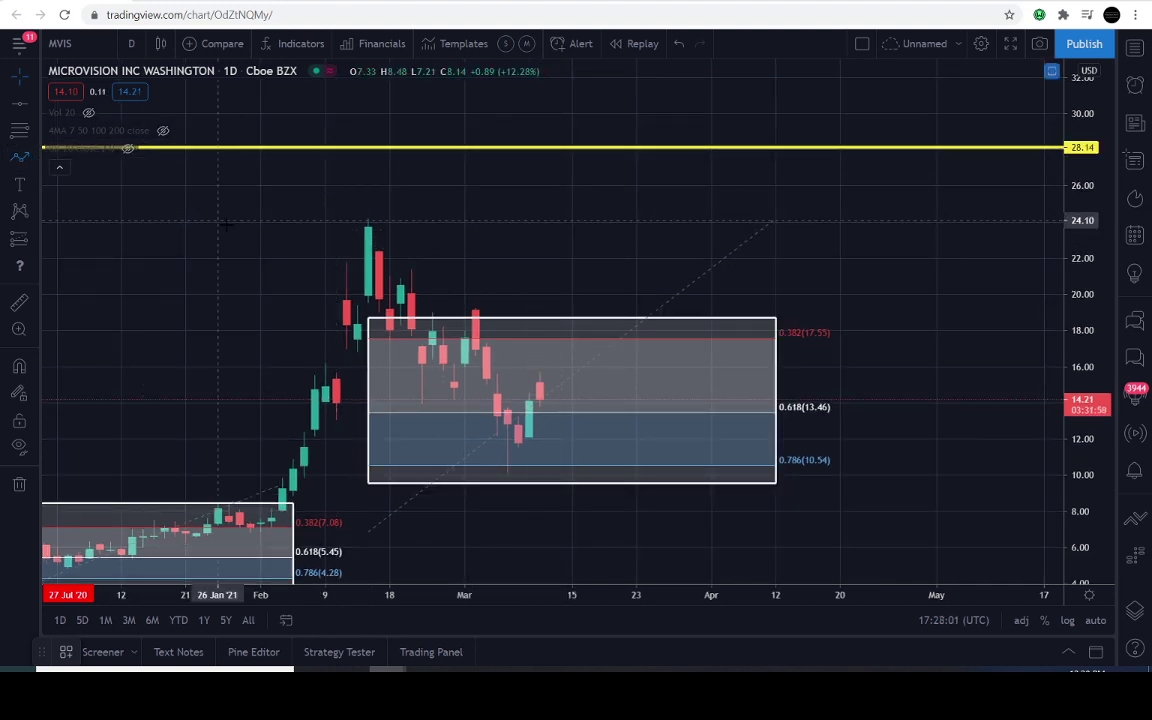
pyautogui.click(271, 229)
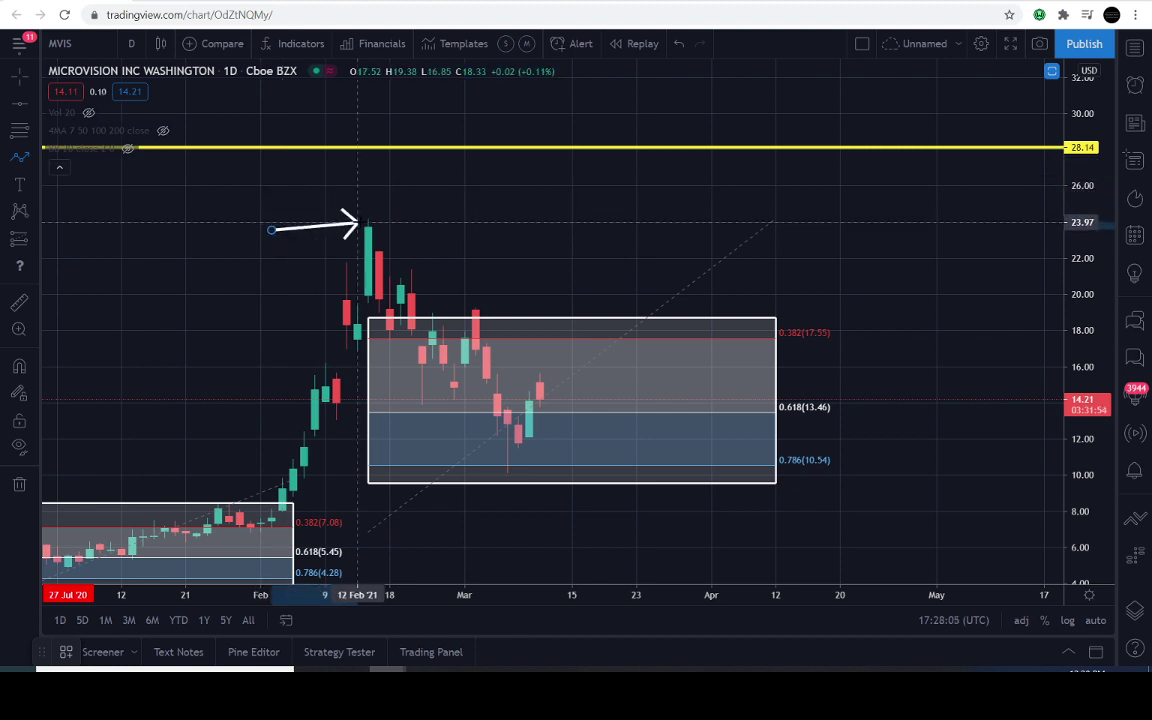
pyautogui.press('Escape')
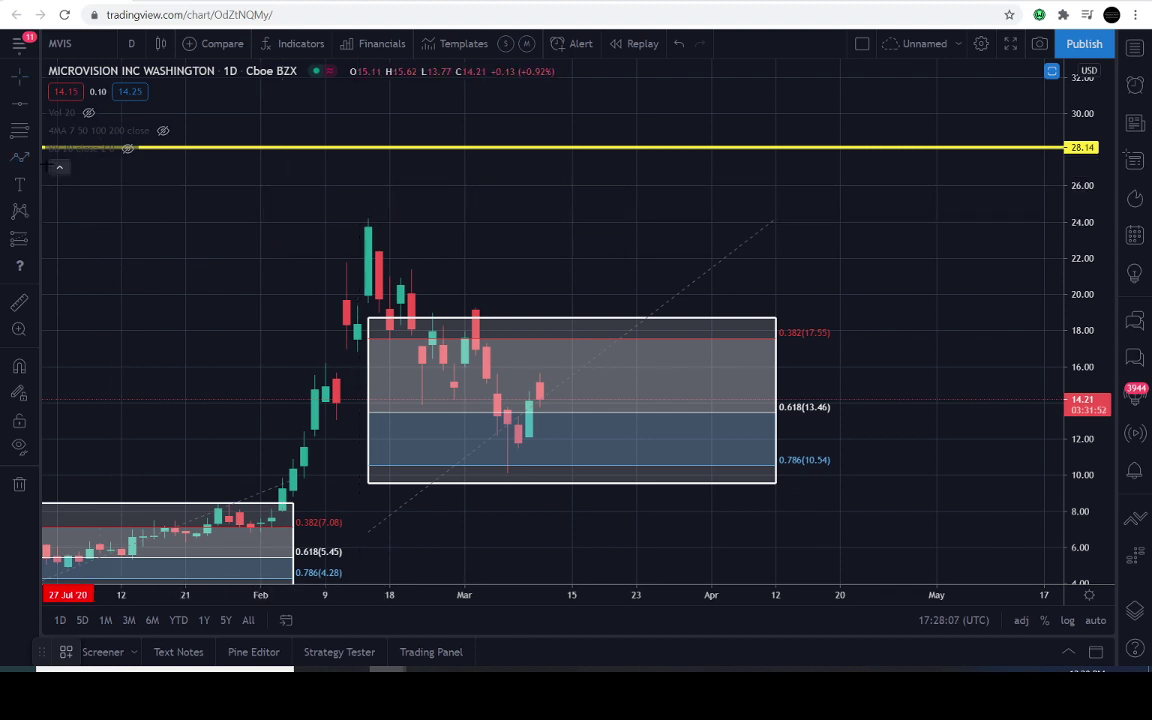
pyautogui.click(19, 160)
pyautogui.click(787, 522)
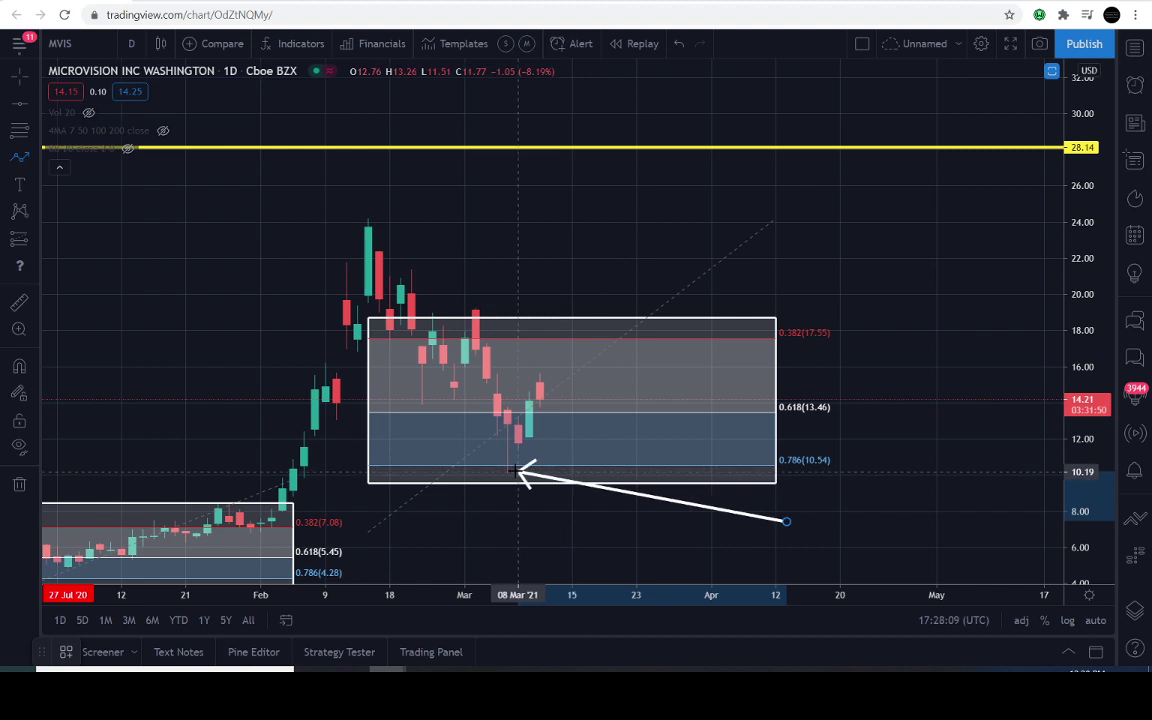
pyautogui.press('Escape')
# Step: Draw a Fibonacci retracement from 24.10 on 09 Feb down to 10.28 on 19 Mar
pyautogui.click(19, 133)
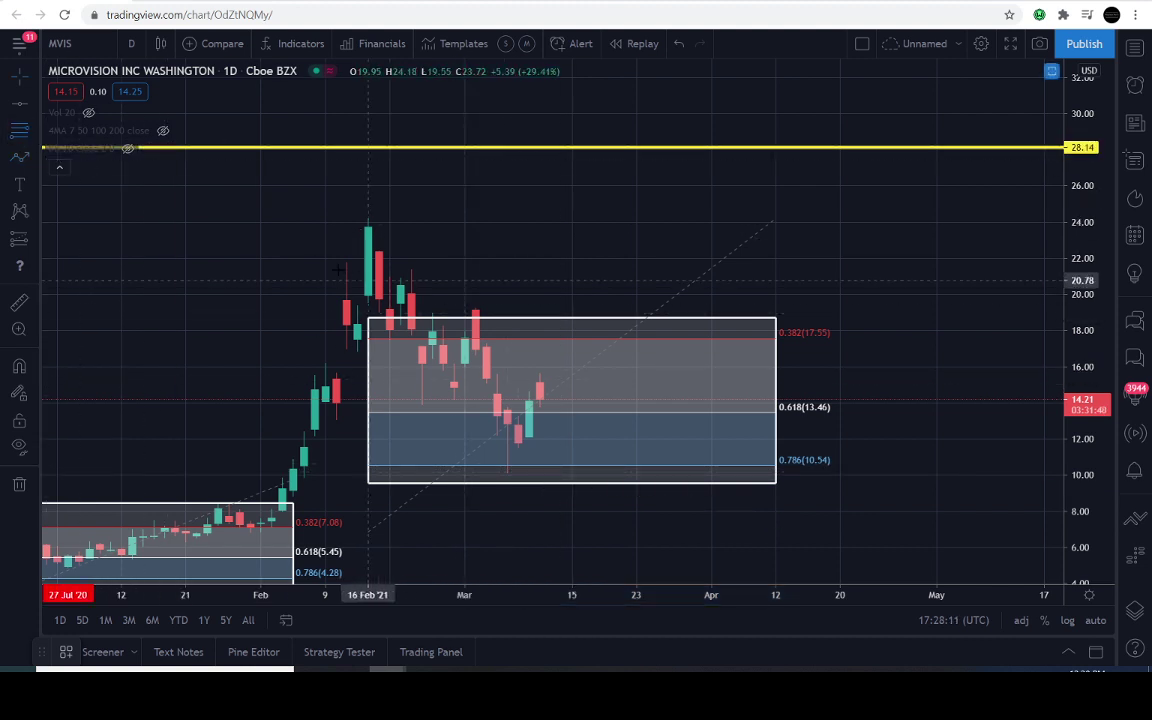
pyautogui.click(326, 219)
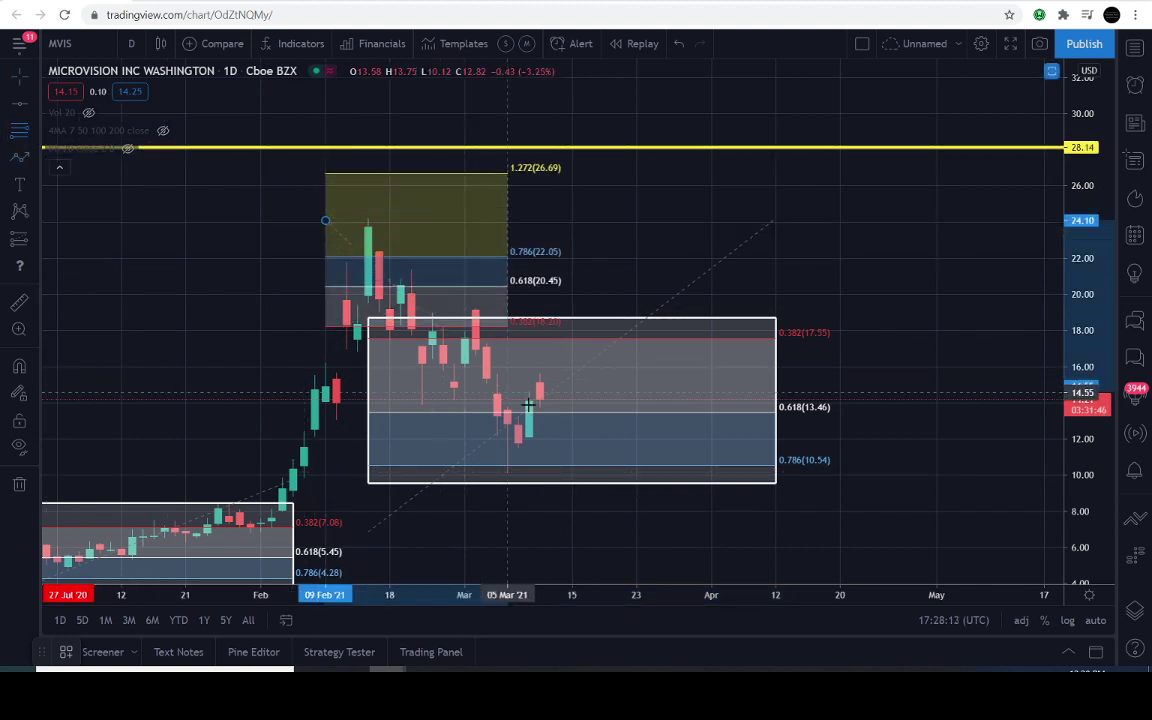
pyautogui.click(616, 468)
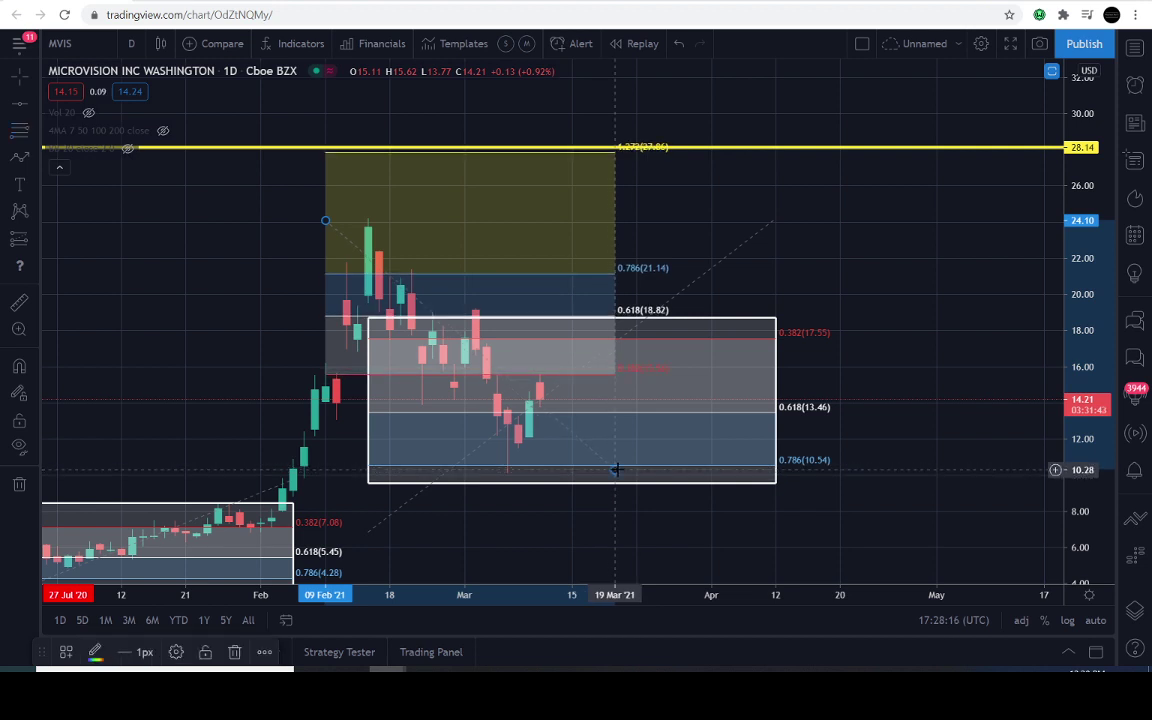
# Step: Point a temporary arrow at the new retracement's 1.272 (27.86) level just below the yellow line, and discard the arrow
pyautogui.click(218, 261)
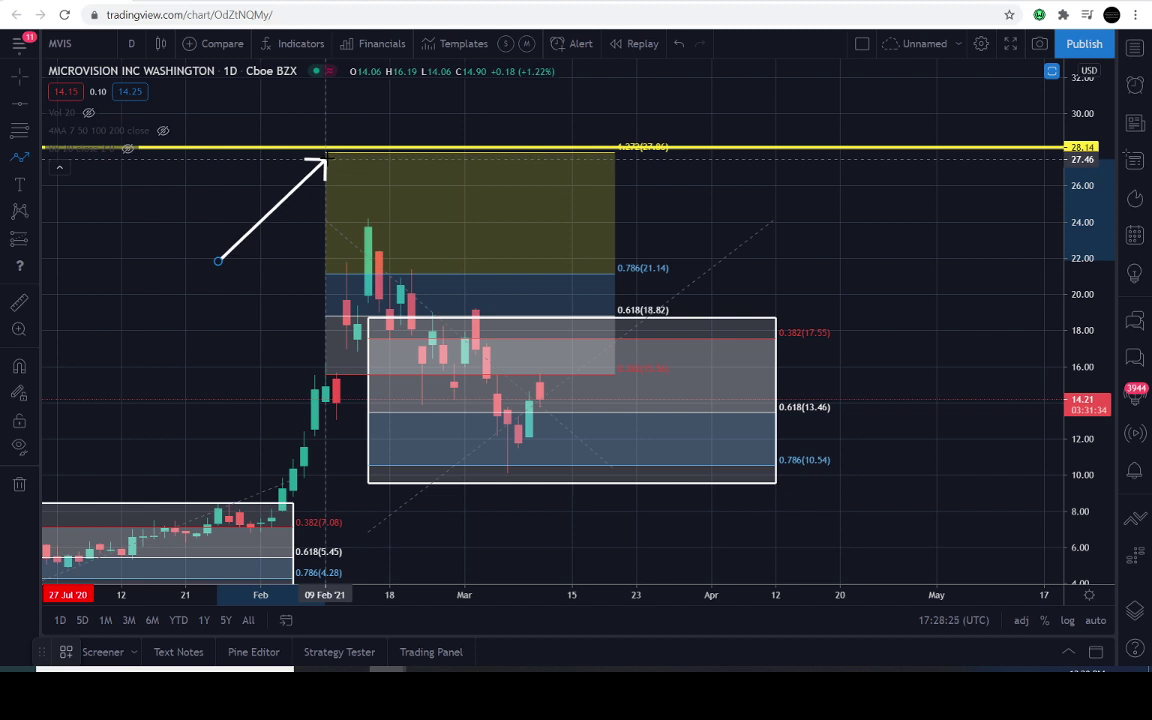
pyautogui.press('Escape')
pyautogui.click(20, 79)
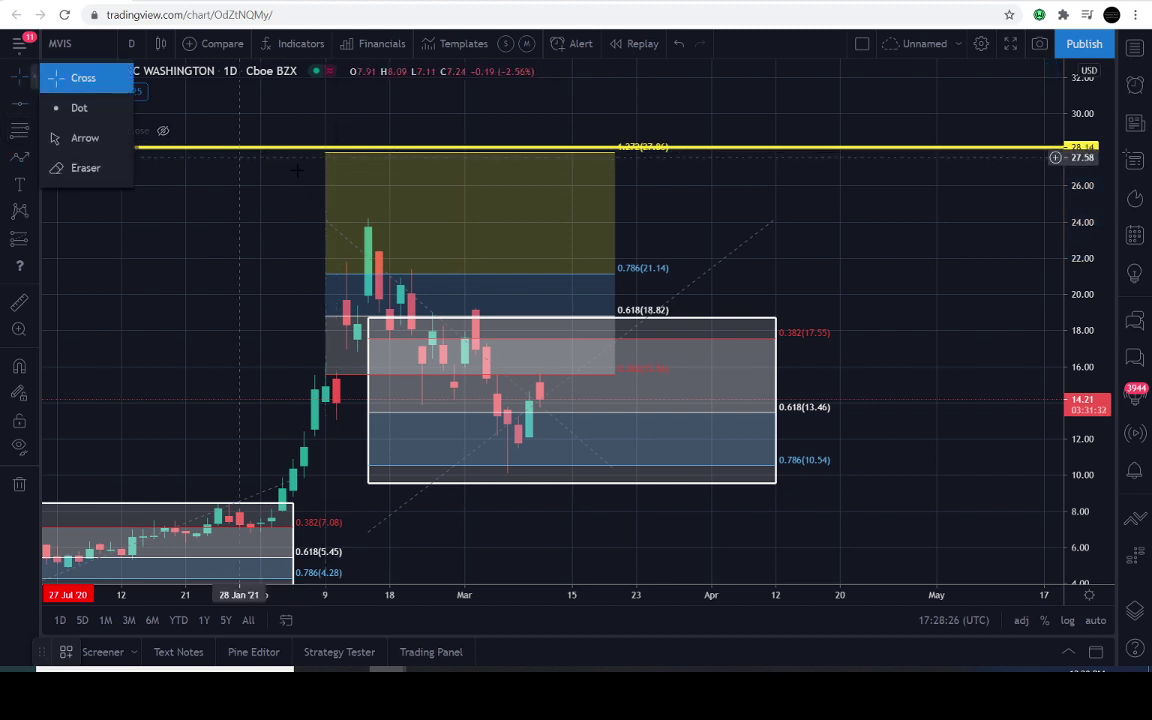
pyautogui.click(335, 152)
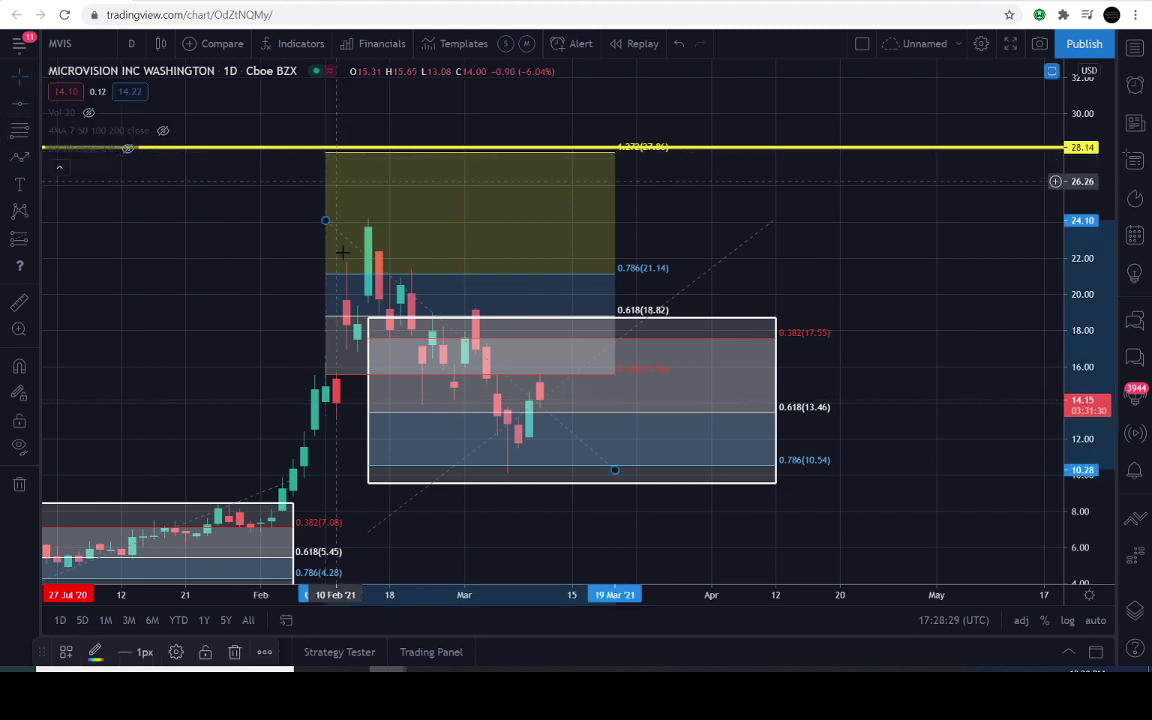
pyautogui.click(335, 321)
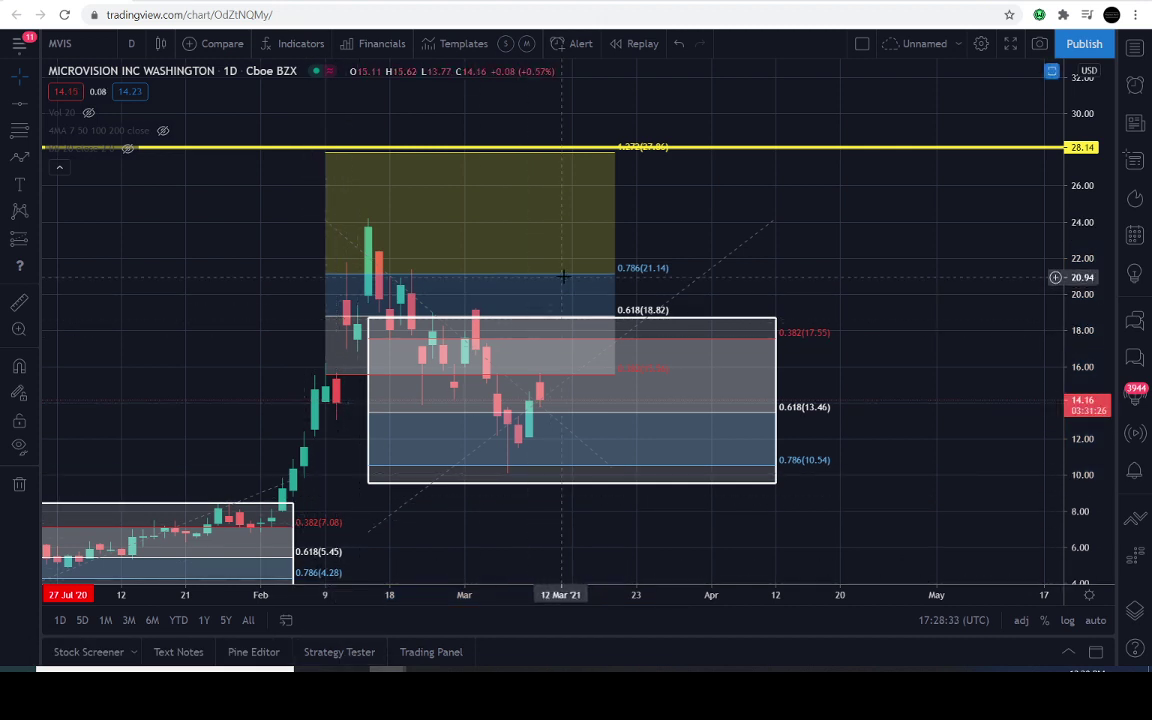
# Step: Delete the Fibonacci retracement that spans 09 Feb to 19 Mar
pyautogui.click(500, 274)
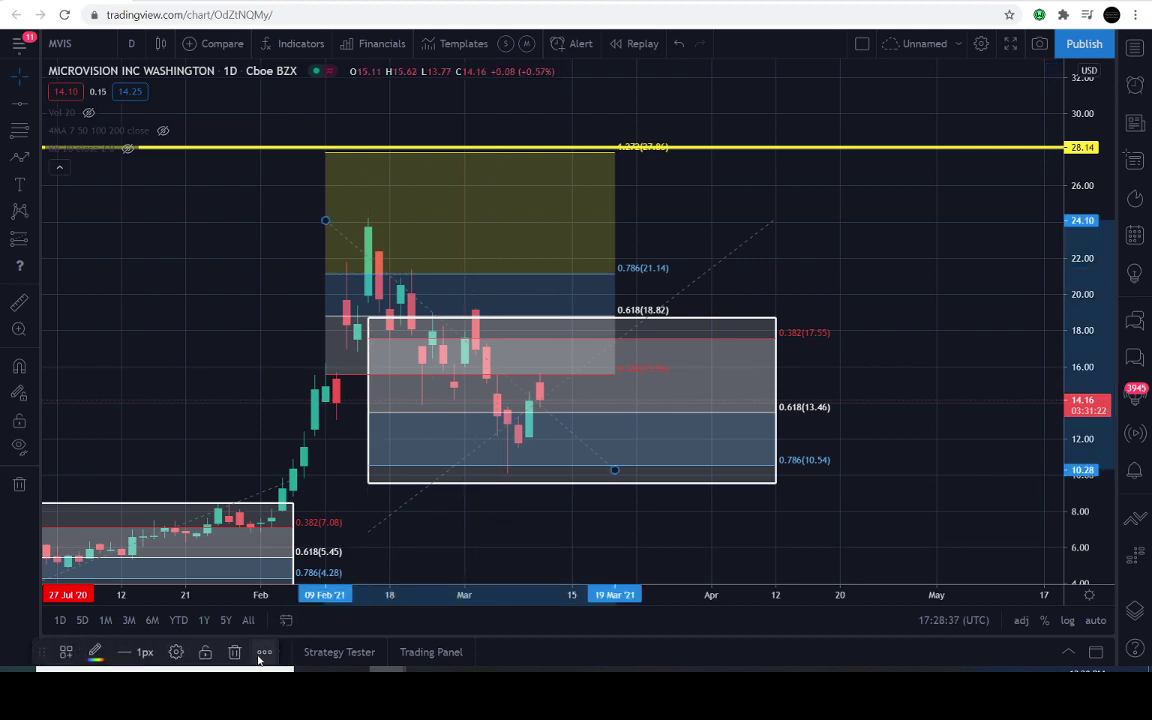
pyautogui.click(234, 652)
pyautogui.scroll(-2, 950, 400)
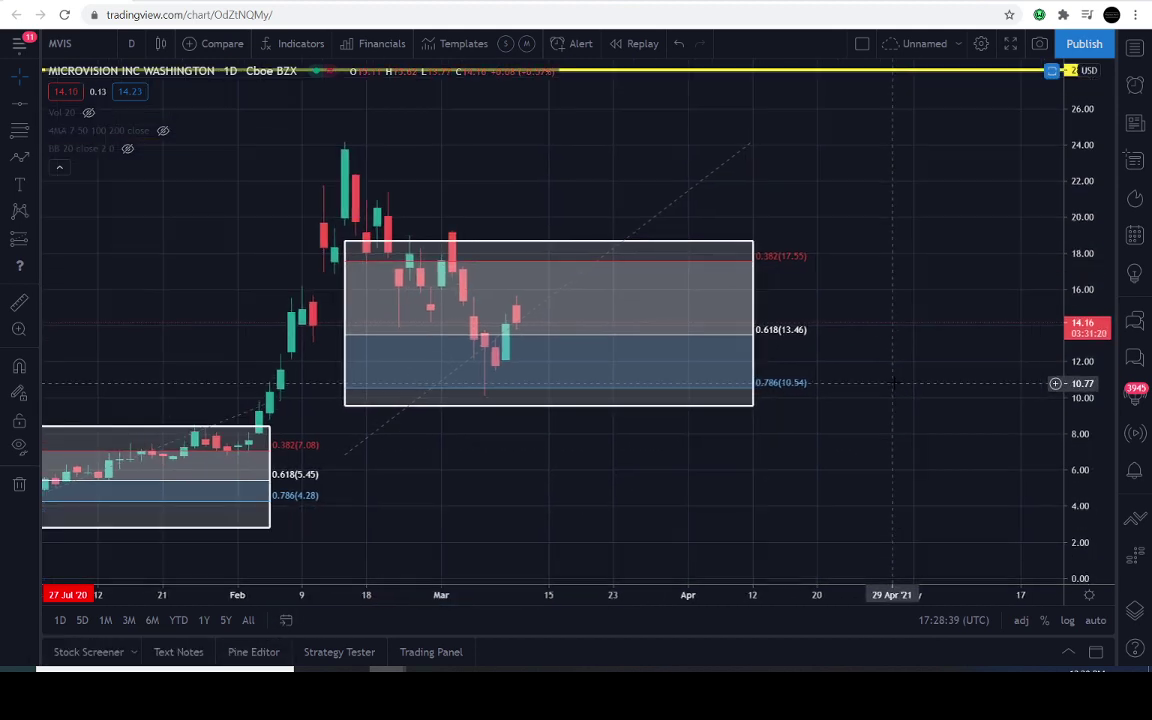
pyautogui.moveTo(977, 397); pyautogui.dragTo(968, 458)
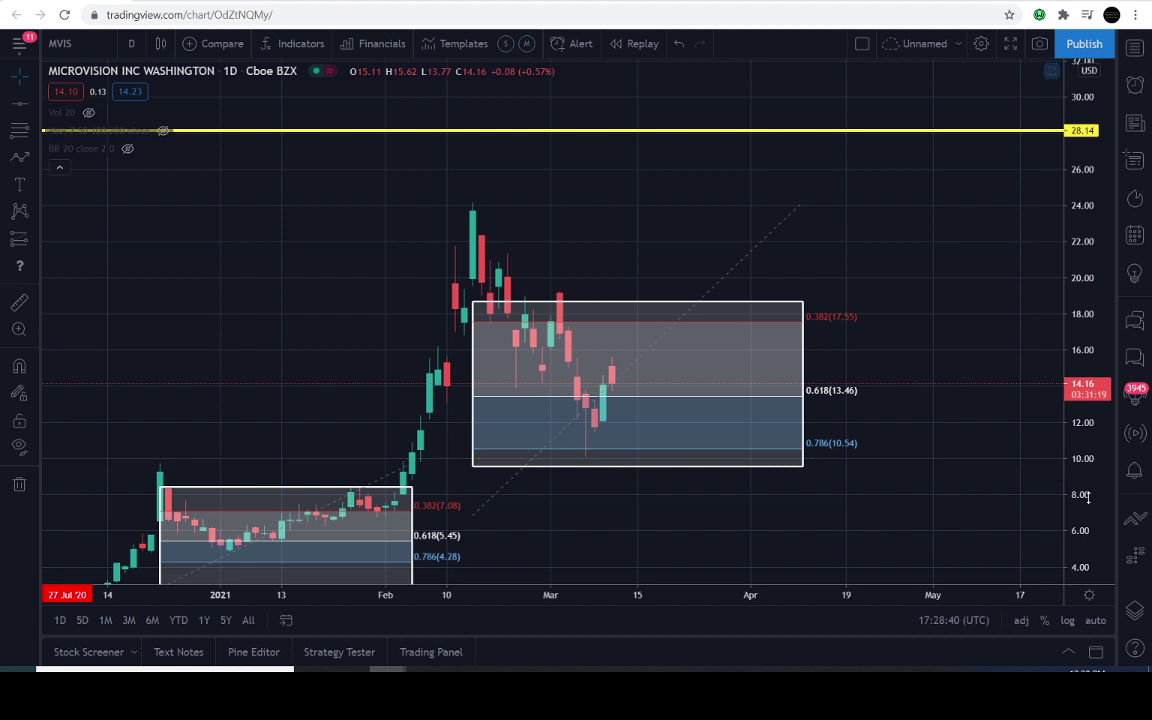
pyautogui.moveTo(1085, 499); pyautogui.dragTo(1085, 460)
pyautogui.scroll(2, 950, 472)
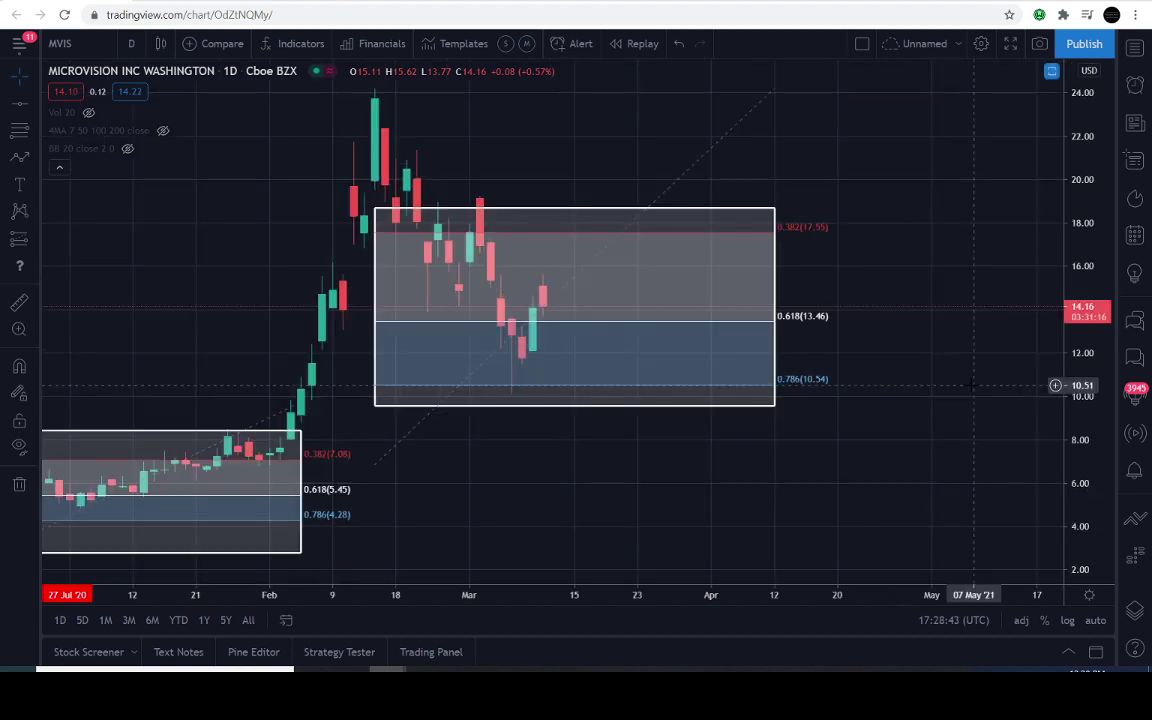